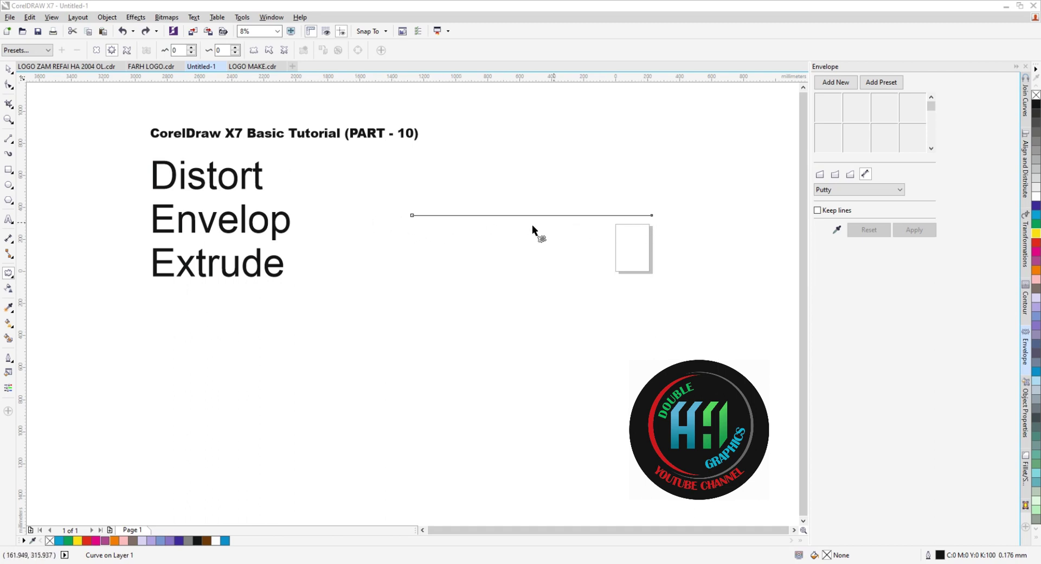
# Apply a zipper distortion with amplitude 100 and frequency 22 along the horizontal line, moving its origin towards the line's middle
pyautogui.scroll(1, 676, 216)
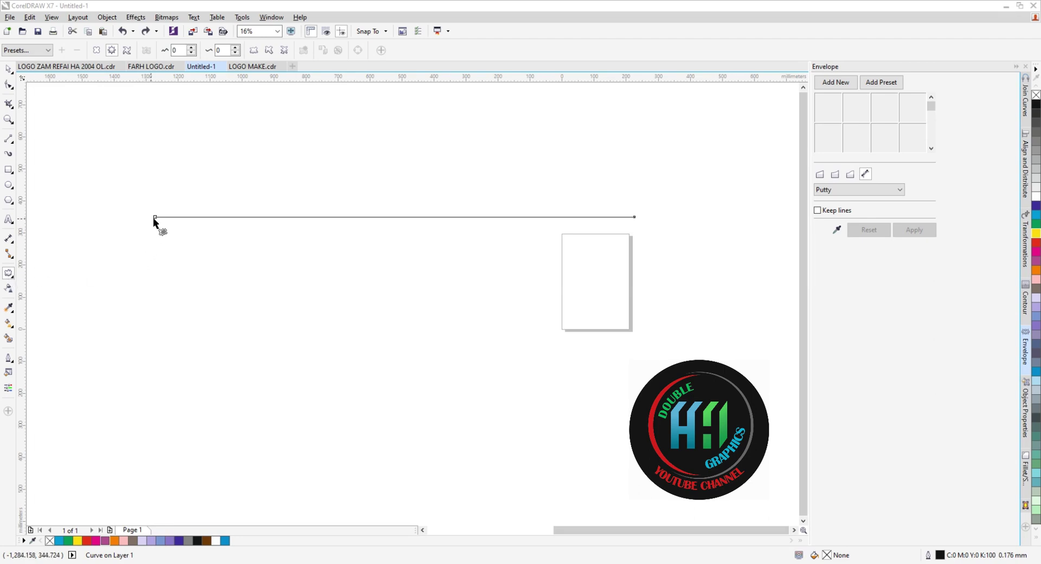
pyautogui.moveTo(154, 217); pyautogui.dragTo(432, 221)
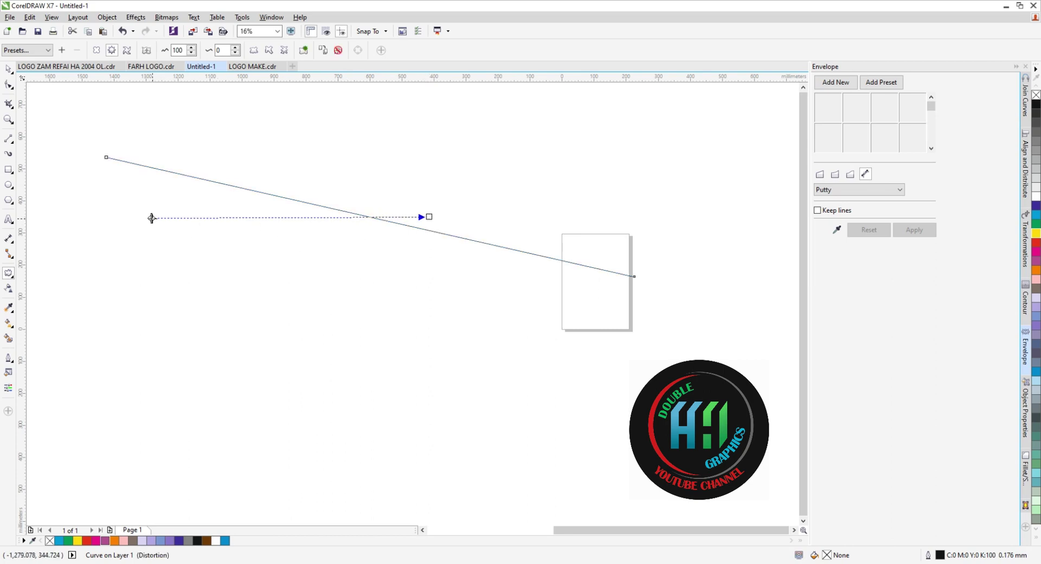
pyautogui.moveTo(151, 218); pyautogui.dragTo(213, 218)
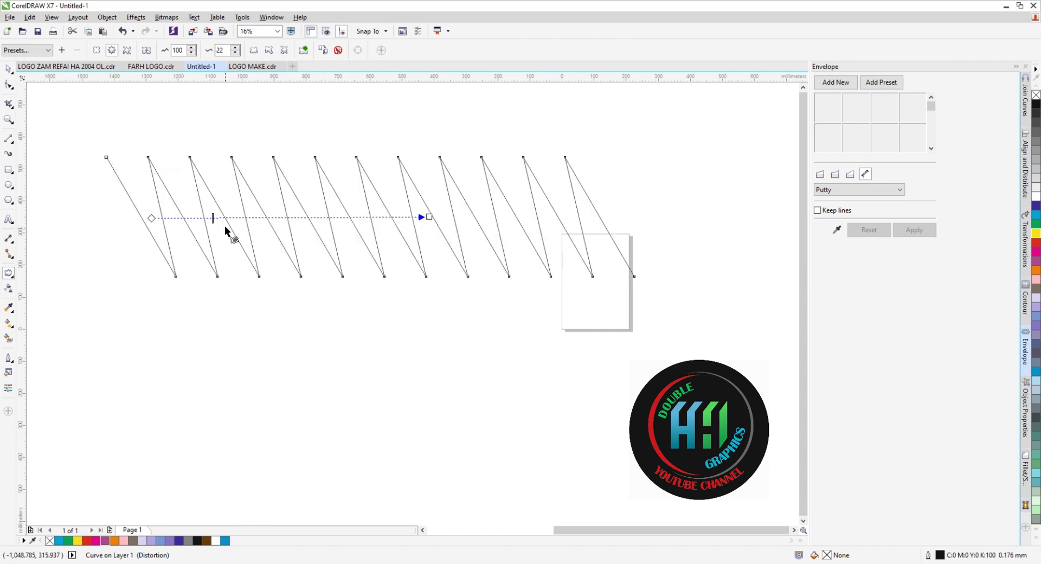
pyautogui.moveTo(210, 218)
pyautogui.mouseDown()
pyautogui.moveTo(338, 217)
pyautogui.moveTo(209, 218)
pyautogui.mouseUp()
pyautogui.moveTo(152, 218); pyautogui.dragTo(295, 218)
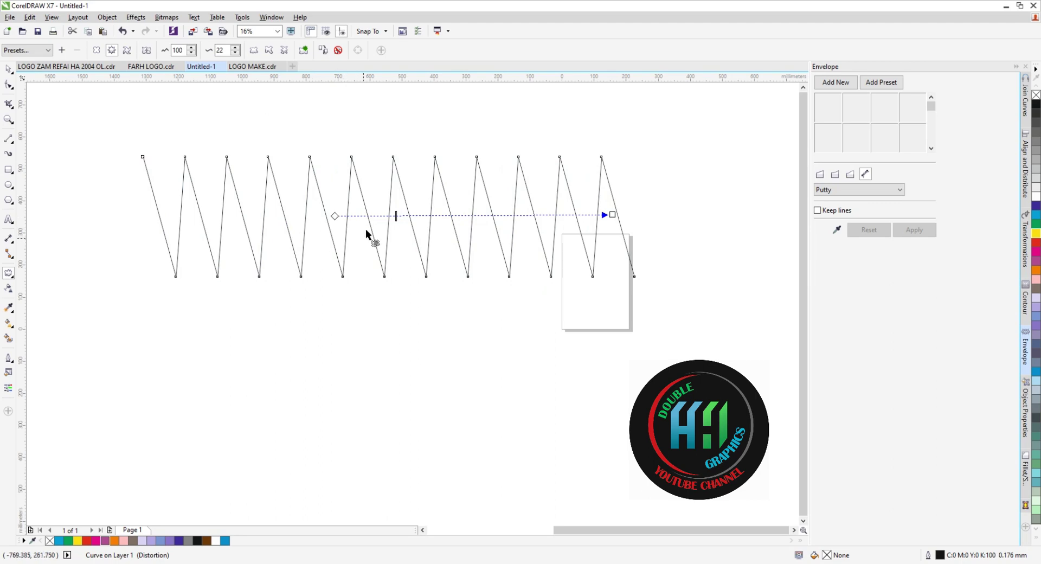
pyautogui.scroll(-2, 350, 199)
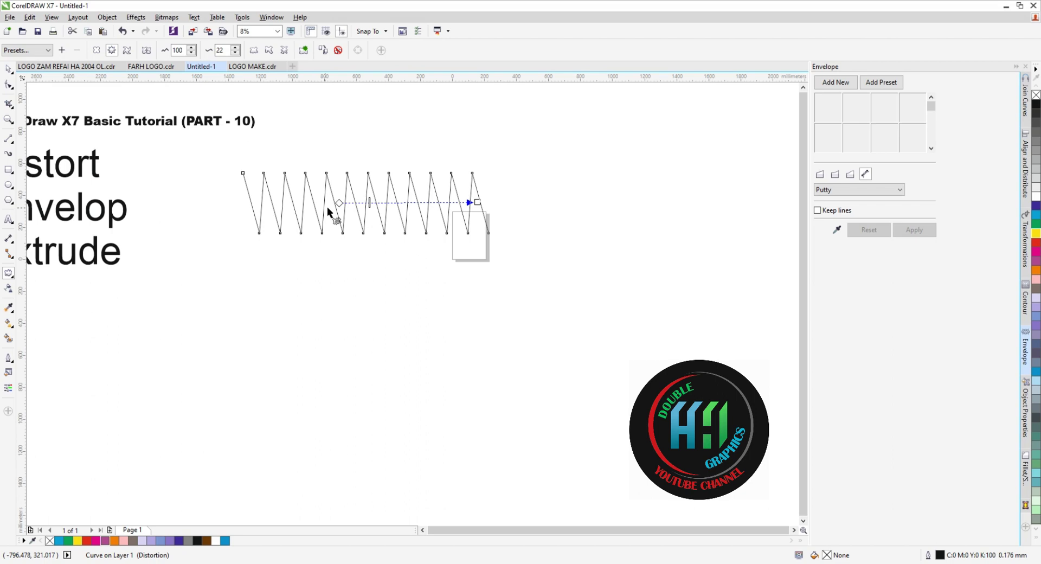
# Turn on the random, smooth and local options for the line's zipper distortion
pyautogui.click(254, 51)
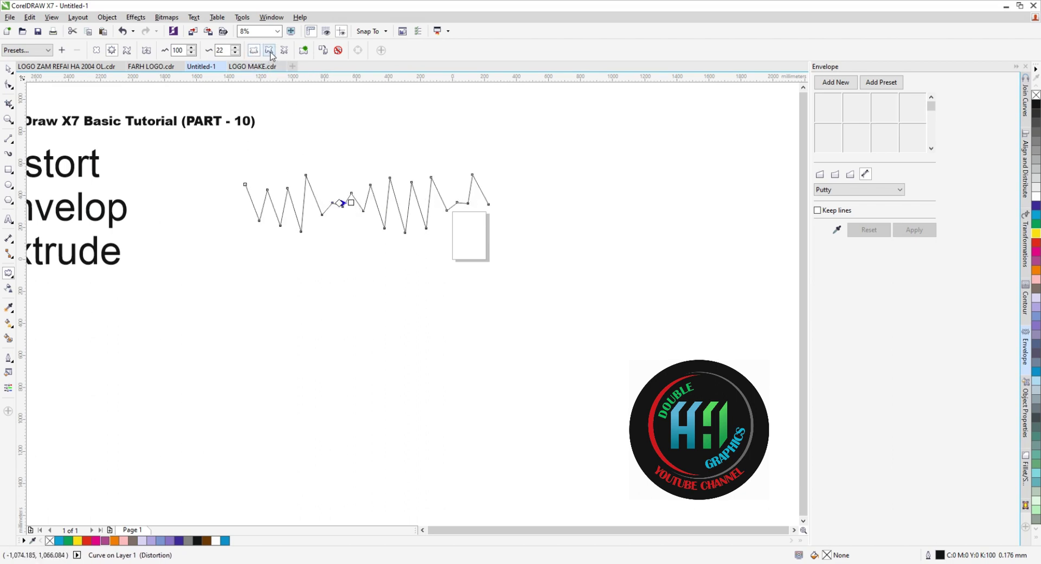
pyautogui.click(269, 51)
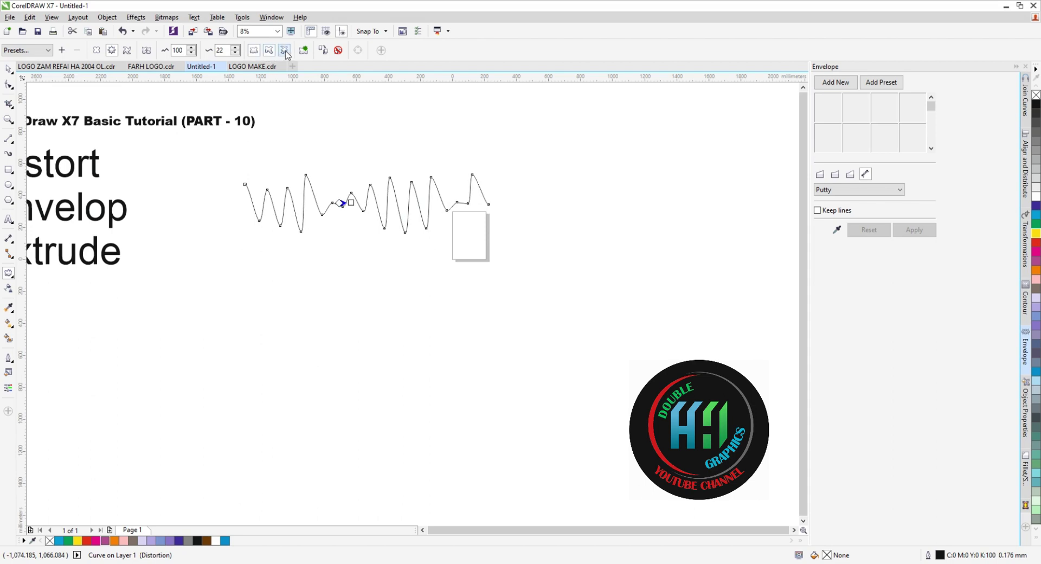
pyautogui.click(285, 52)
# Add a second zipper distortion to the line with smooth, local and random options, and try the twister and push-and-pull modes
pyautogui.click(302, 51)
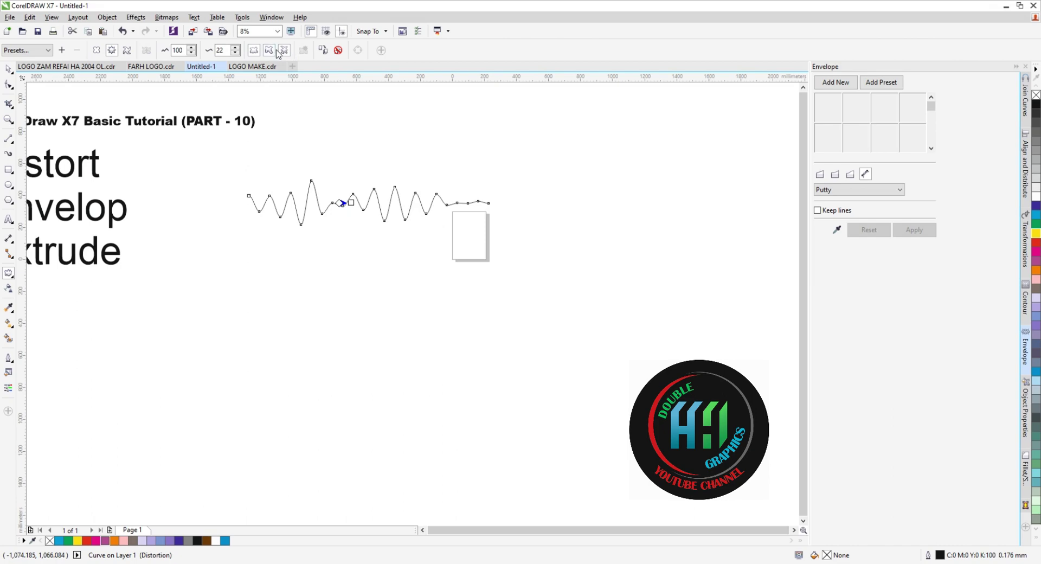
pyautogui.click(284, 50)
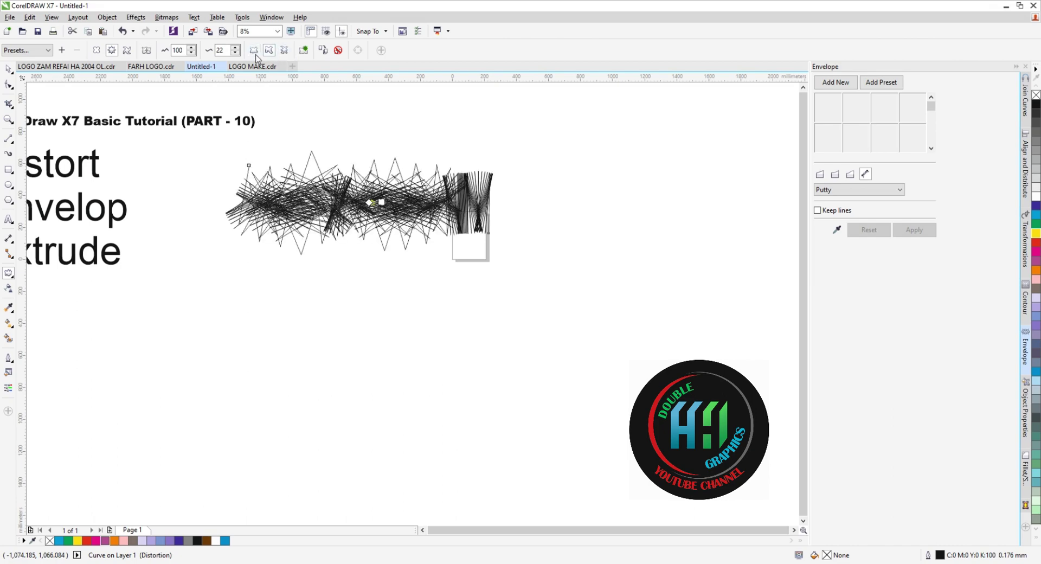
pyautogui.click(285, 51)
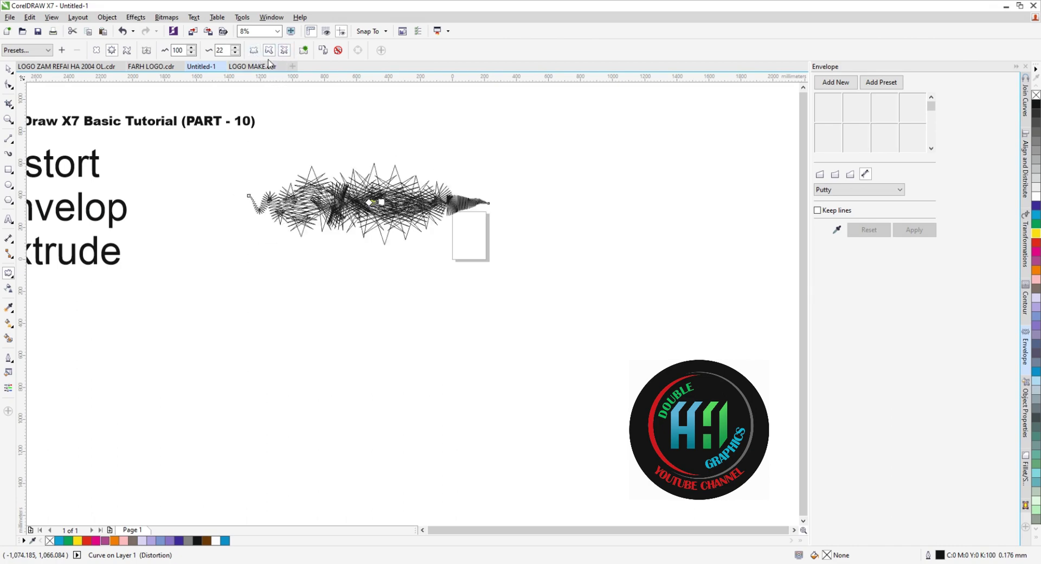
pyautogui.click(254, 50)
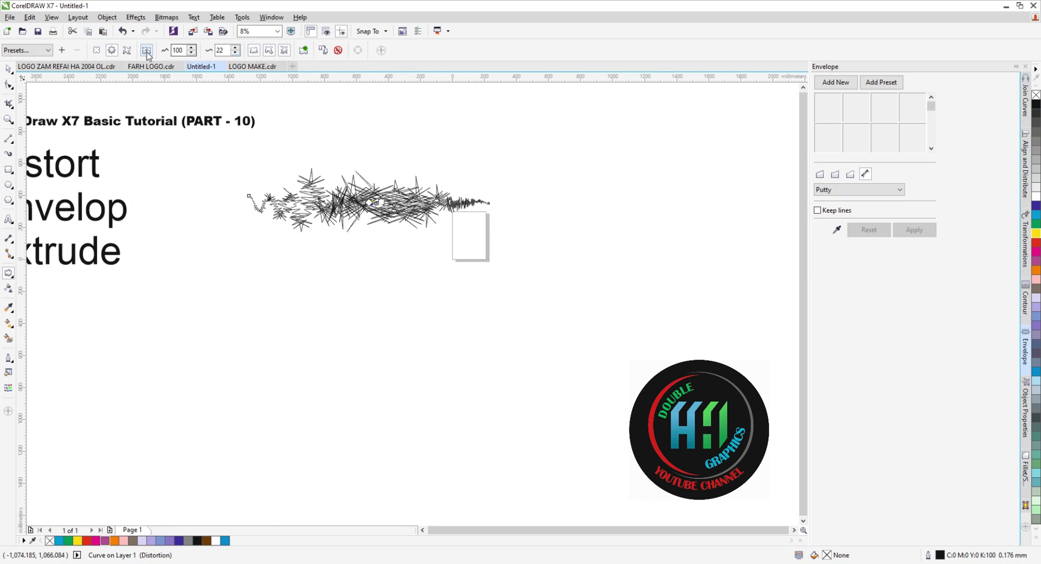
pyautogui.click(127, 50)
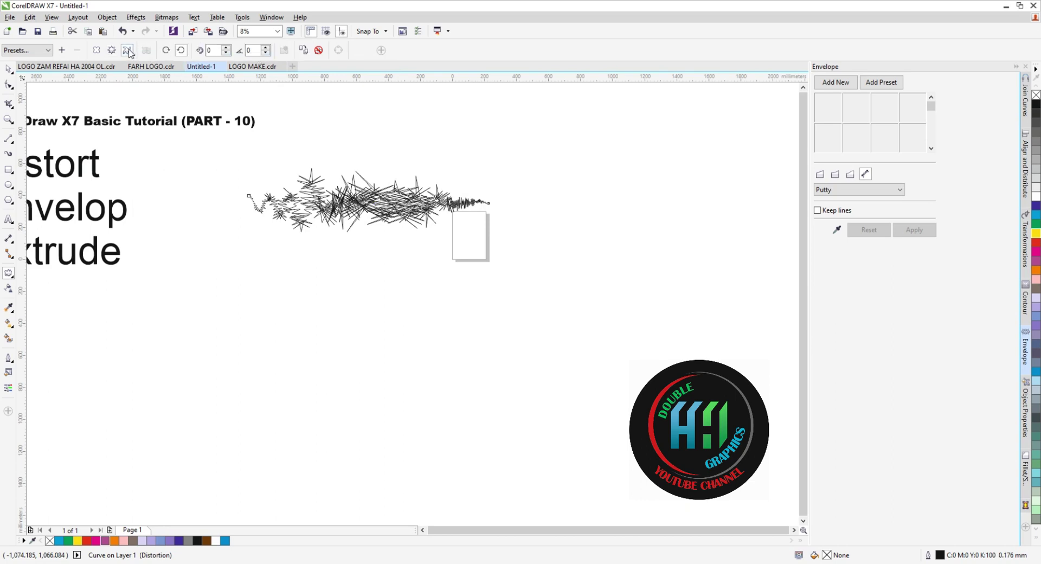
pyautogui.click(97, 50)
pyautogui.click(127, 54)
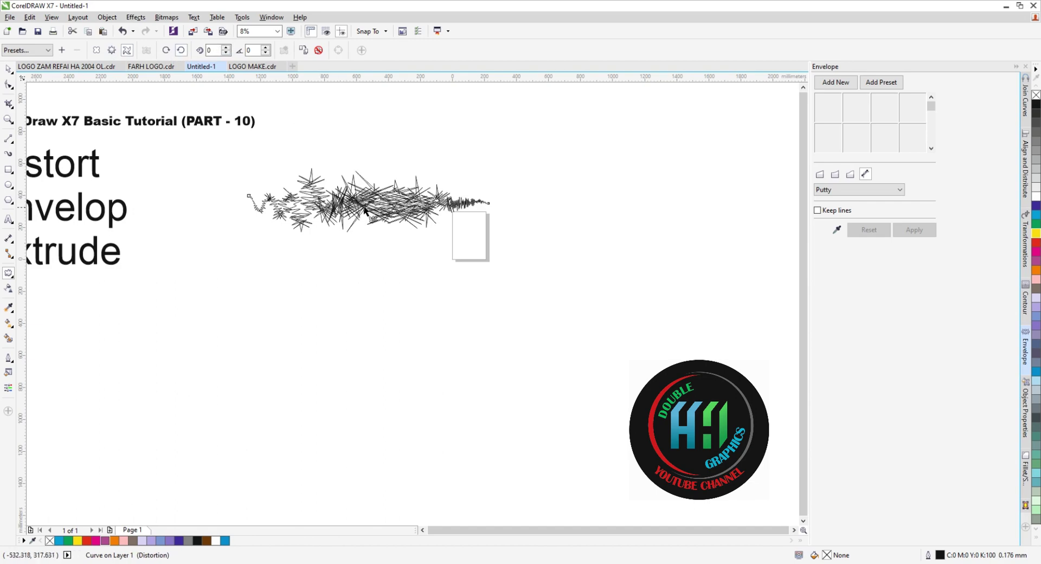
# Undo the second zipper distortion on the line
pyautogui.hotkey('ctrl', 'z')
pyautogui.hotkey('ctrl', 'z')
pyautogui.hotkey('ctrl', 'z')
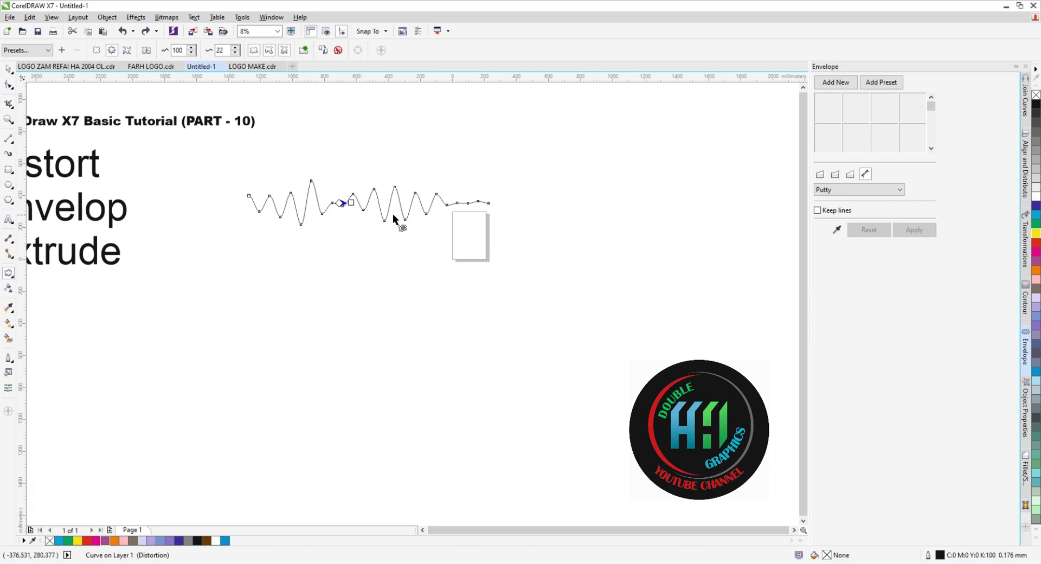
pyautogui.scroll(-3, 399, 217)
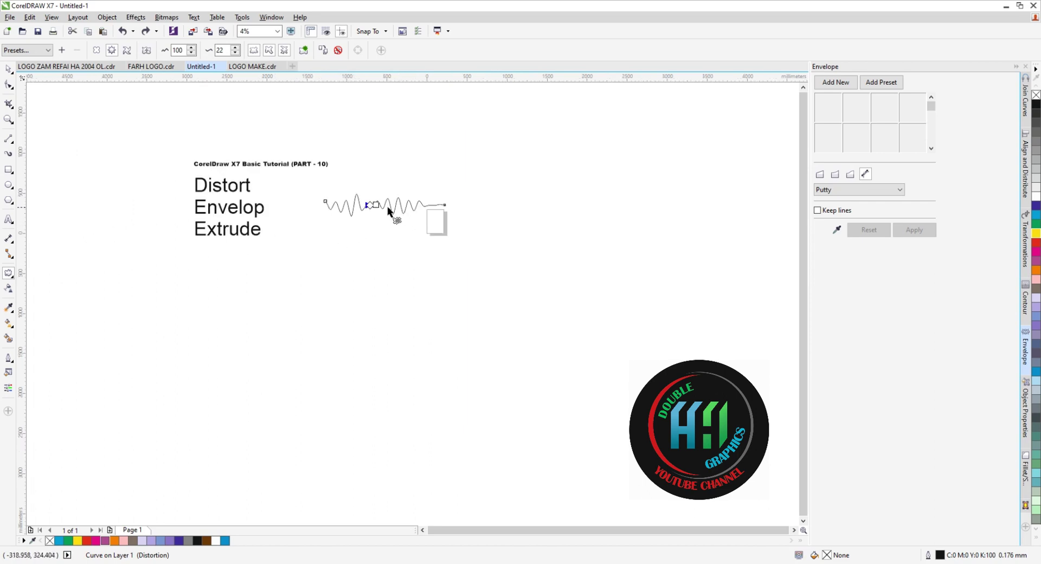
pyautogui.scroll(3, 385, 210)
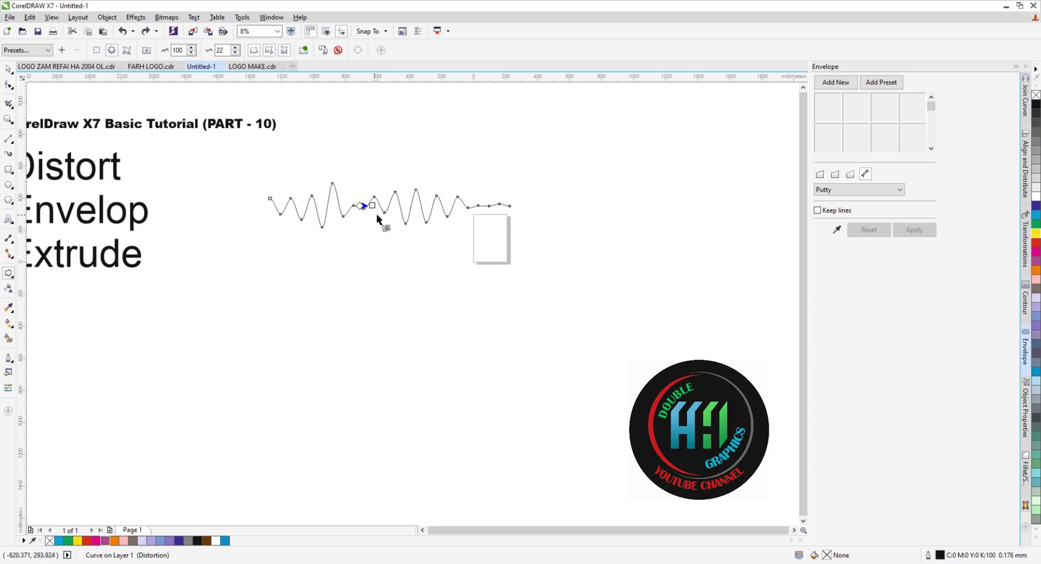
pyautogui.scroll(-3, 379, 210)
pyautogui.scroll(3, 369, 210)
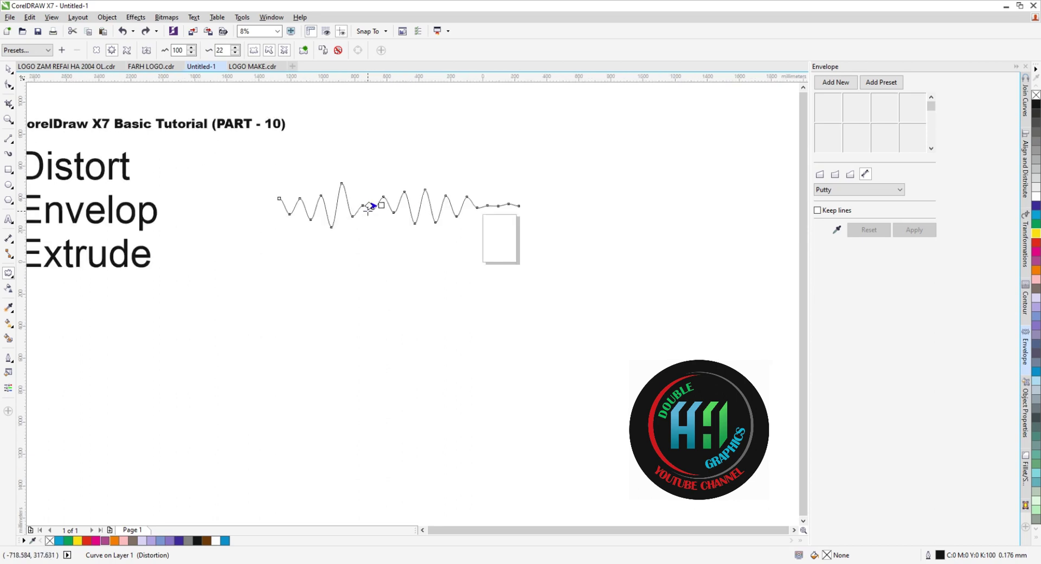
pyautogui.scroll(-3, 353, 217)
pyautogui.scroll(3, 265, 222)
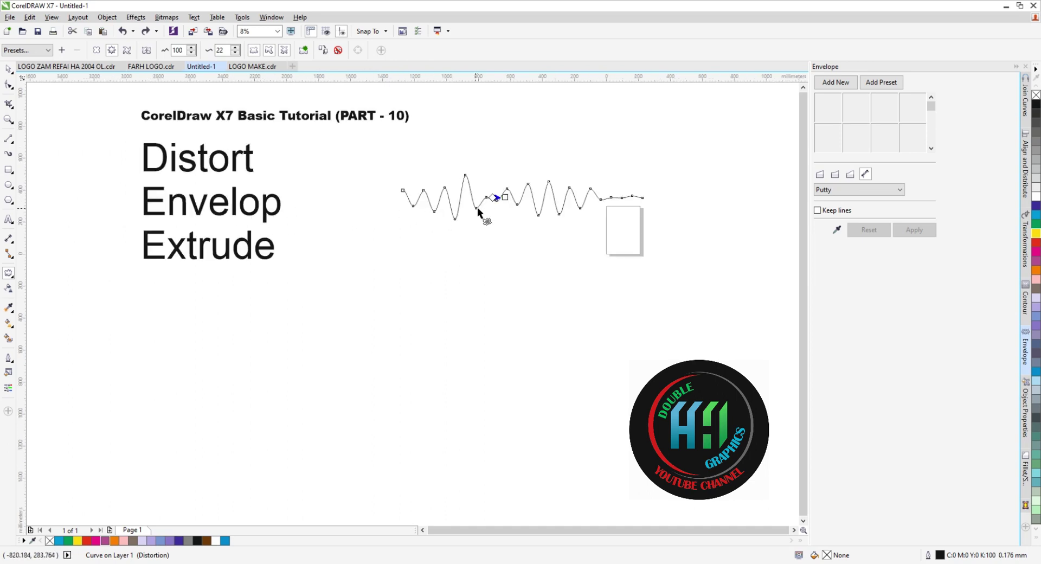
# Undo the remaining distortion changes on the line until it is straight, and delete the line
pyautogui.hotkey('ctrl', 'z')
pyautogui.hotkey('ctrl', 'z')
pyautogui.hotkey('ctrl', 'z')
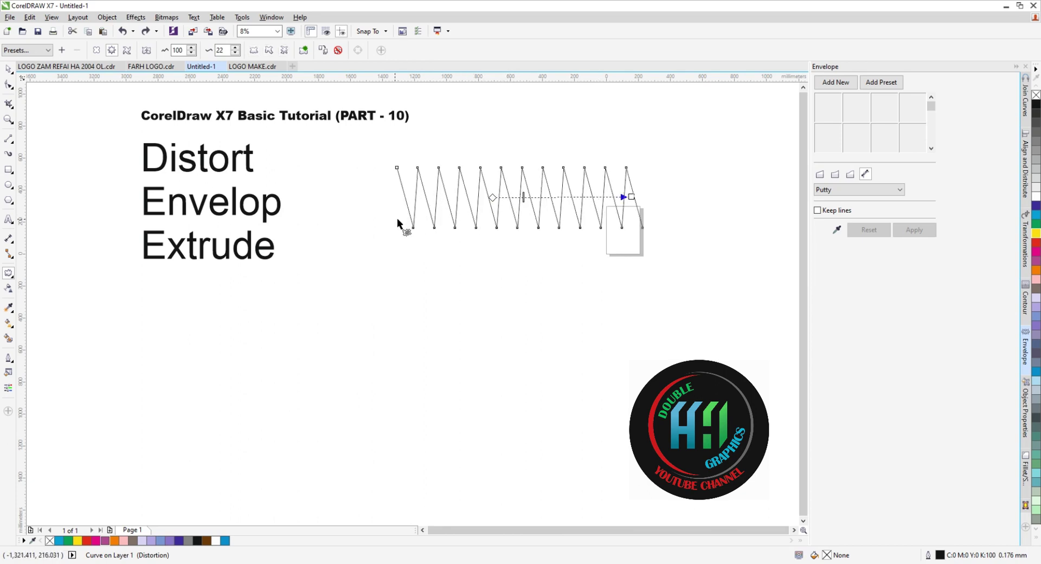
pyautogui.hotkey('ctrl', 'z')
pyautogui.hotkey('ctrl', 'z')
pyautogui.hotkey('ctrl', 'z')
pyautogui.hotkey('ctrl', 'z')
pyautogui.hotkey('ctrl', 'z')
pyautogui.hotkey('ctrl', 'z')
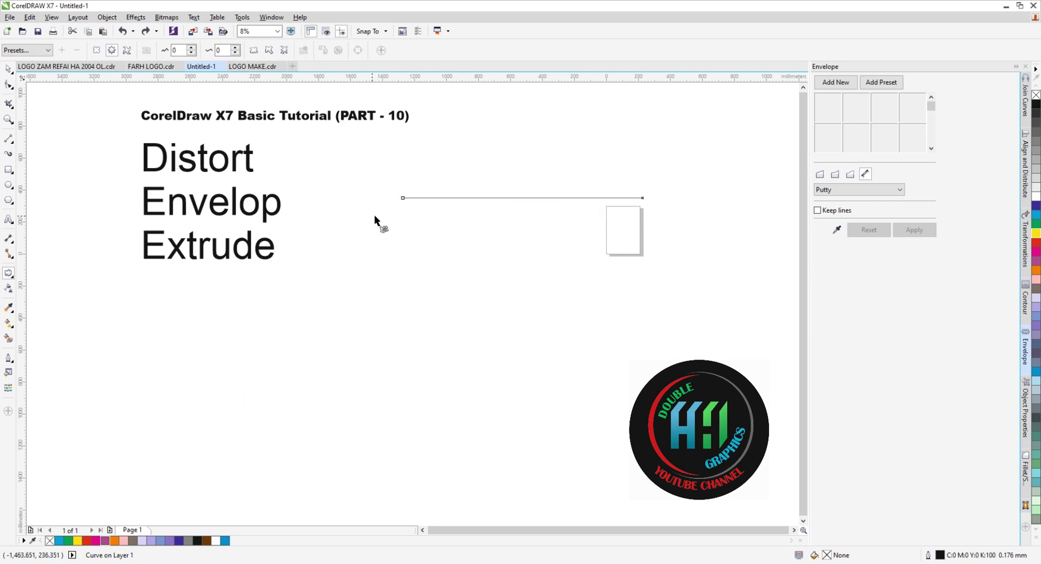
pyautogui.press('Delete')
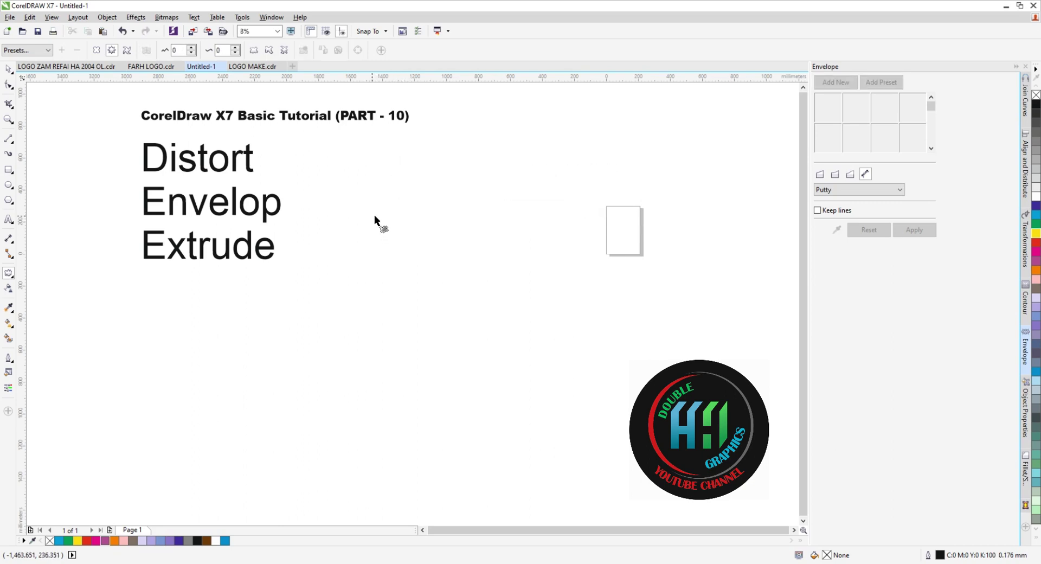
# Draw a circle about 352 mm across between the text and the page, and apply a zipper distortion with amplitude 100
pyautogui.click(7, 185)
pyautogui.moveTo(446, 210); pyautogui.dragTo(478, 241)
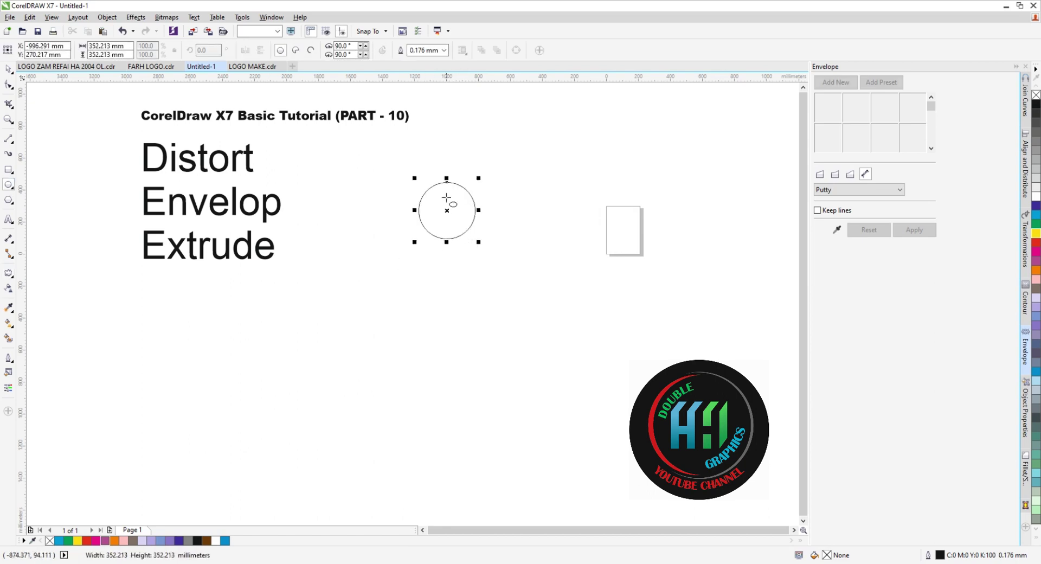
pyautogui.click(9, 273)
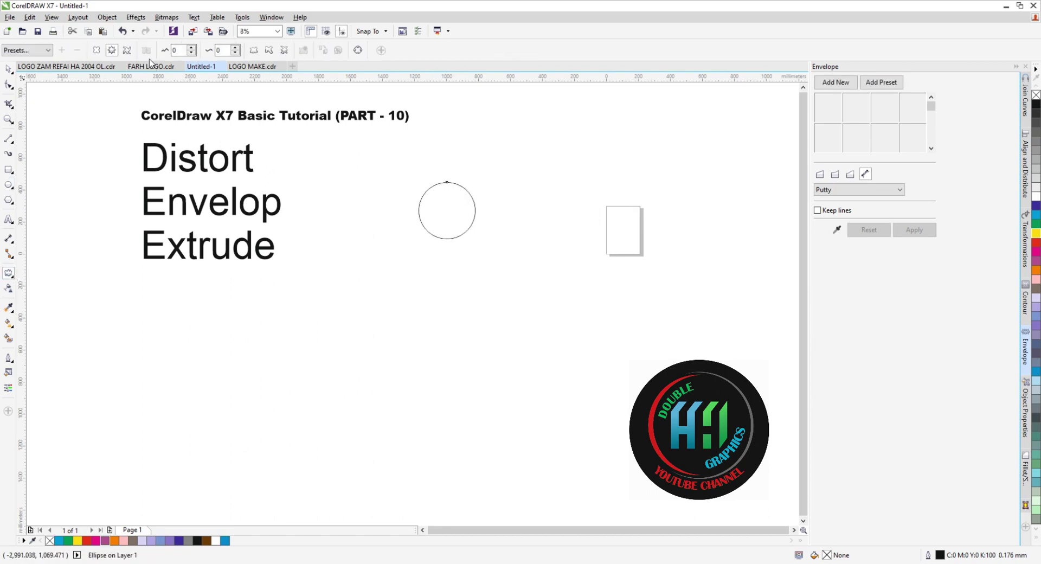
pyautogui.moveTo(428, 189); pyautogui.dragTo(446, 210)
pyautogui.hotkey('ctrl', 'a')
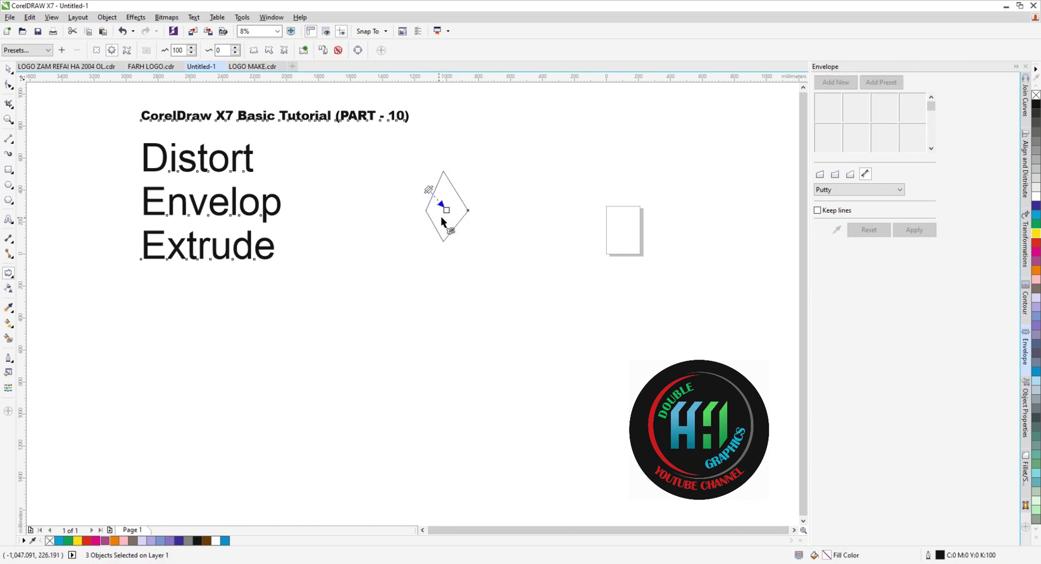
pyautogui.hotkey('ctrl', 'z')
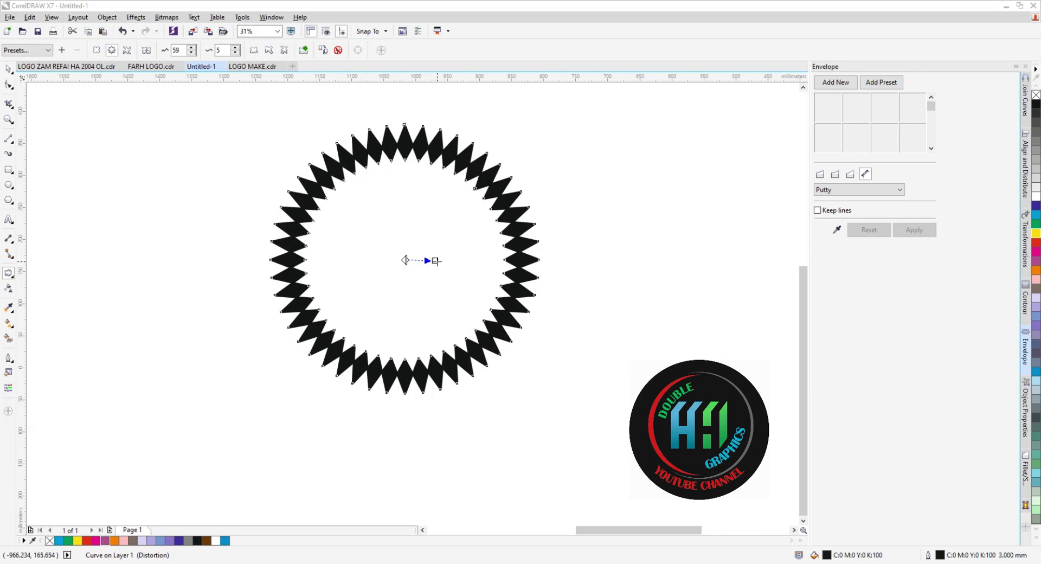
# Increase the zipper distortion amplitude of the spiked black ring to 100
pyautogui.moveTo(436, 261); pyautogui.dragTo(371, 259)
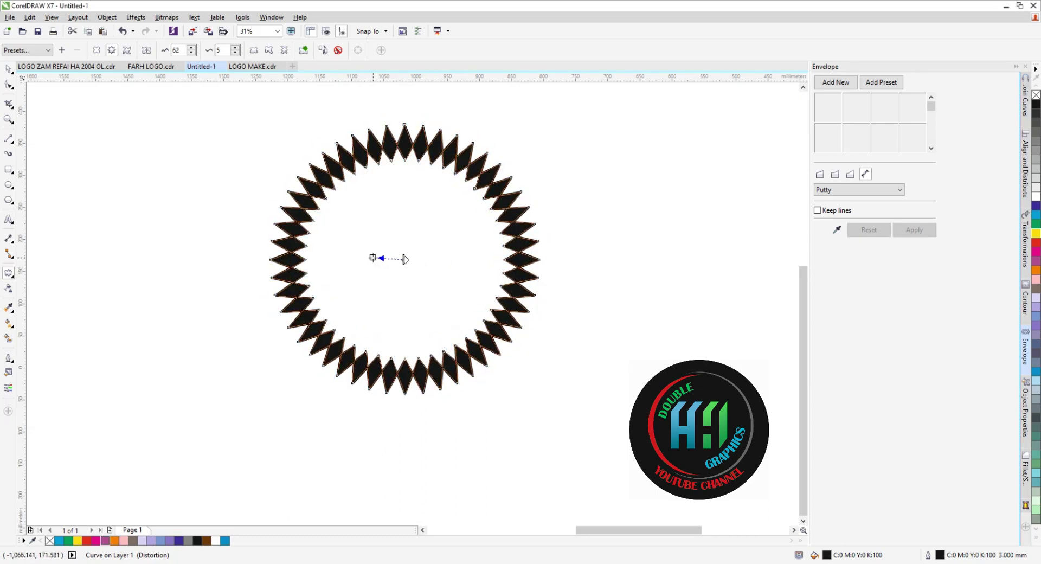
pyautogui.scroll(-3, 362, 214)
pyautogui.scroll(5, 367, 223)
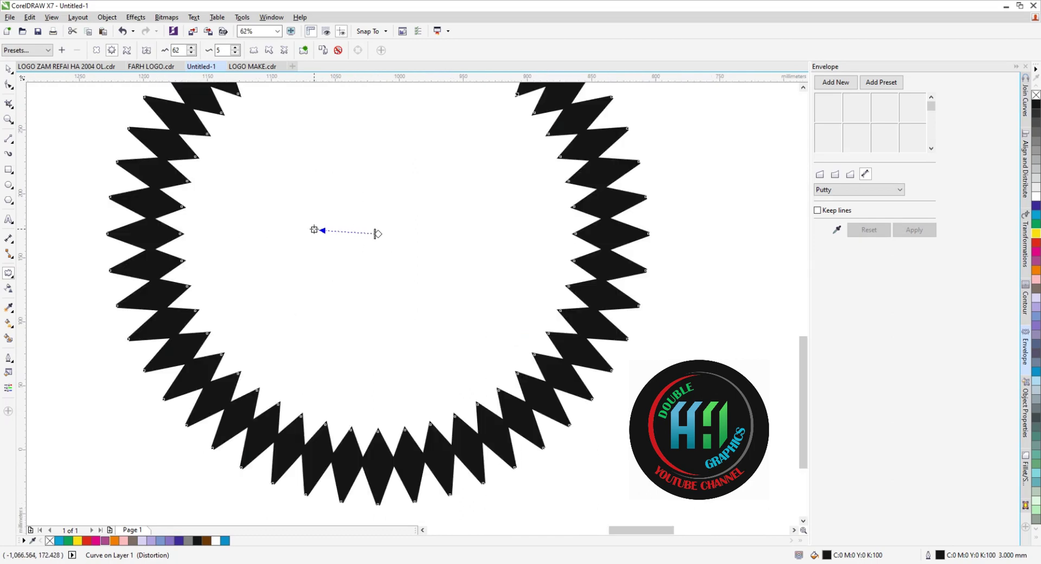
pyautogui.moveTo(314, 230); pyautogui.dragTo(593, 237)
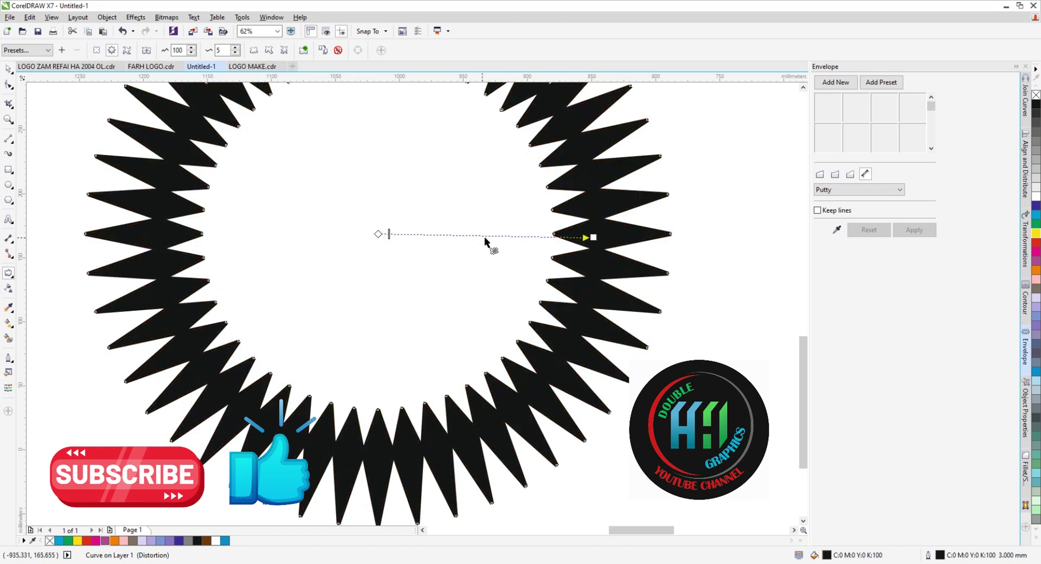
pyautogui.scroll(-2, 372, 198)
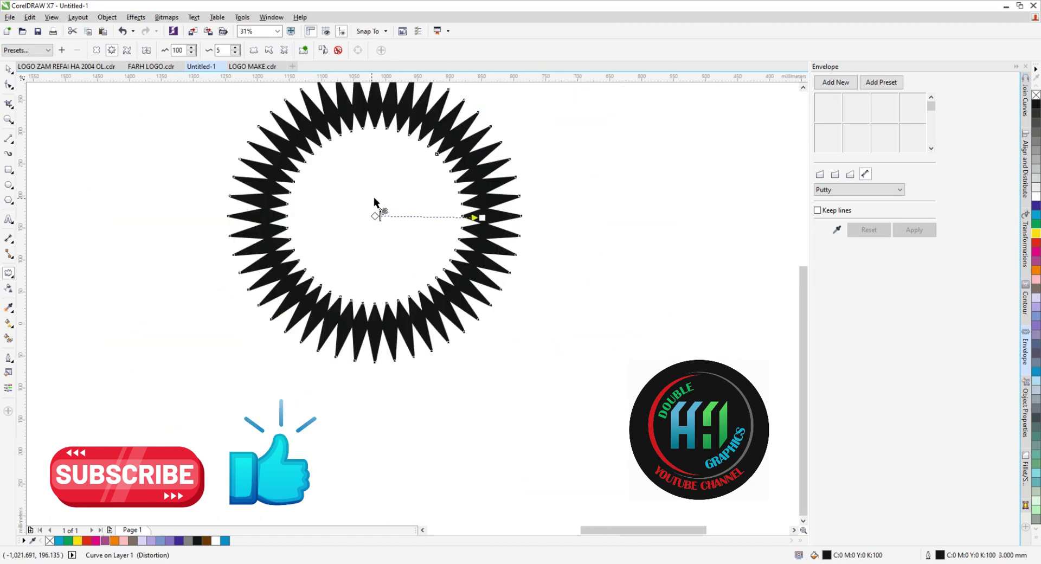
# Increase the zipper frequency of the black ring to 33 and examine its fine spikes up close
pyautogui.click(482, 218)
pyautogui.moveTo(380, 216); pyautogui.dragTo(410, 217)
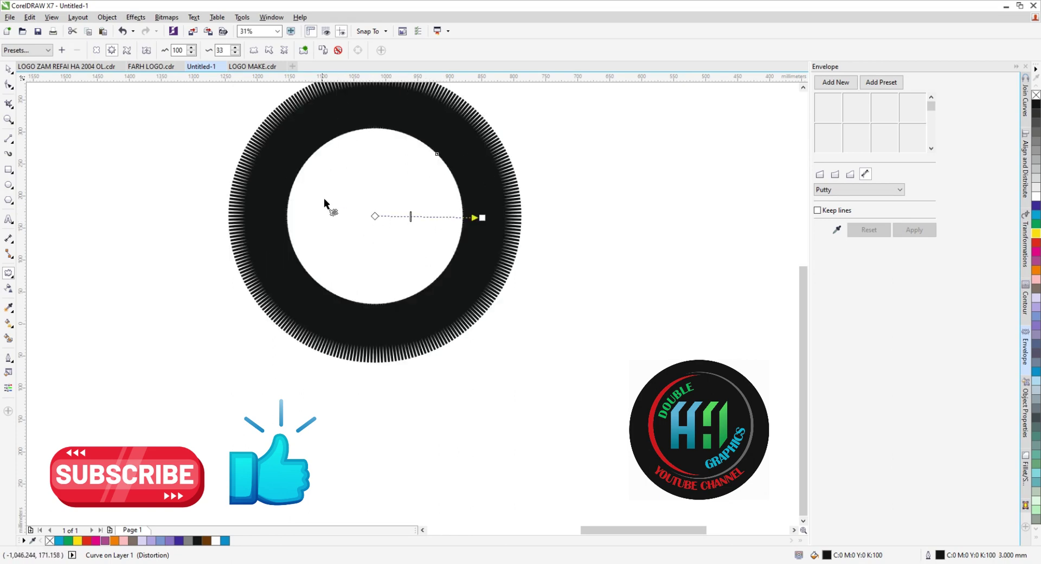
pyautogui.scroll(4, 315, 100)
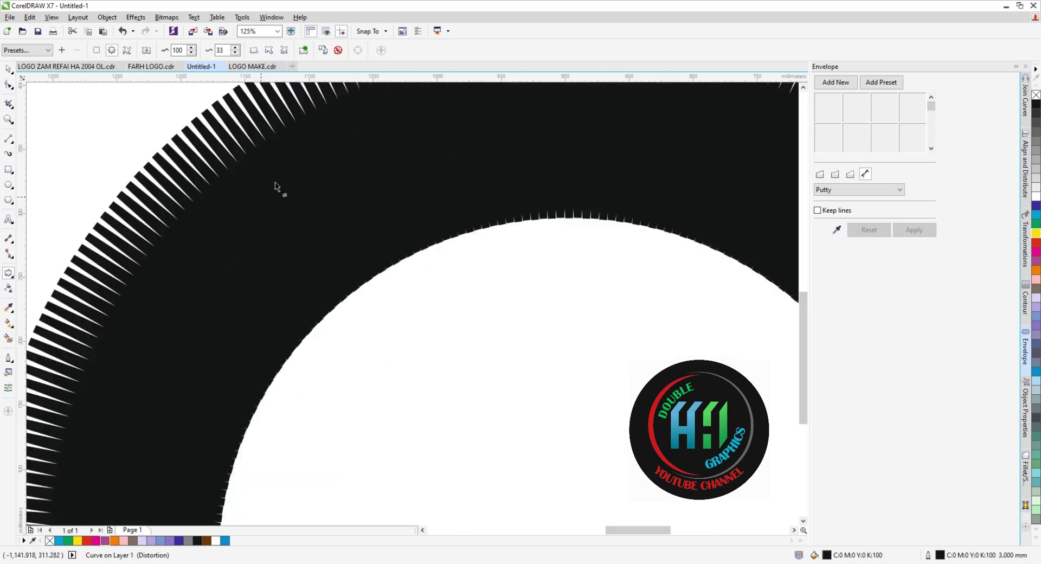
pyautogui.scroll(-8, 275, 186)
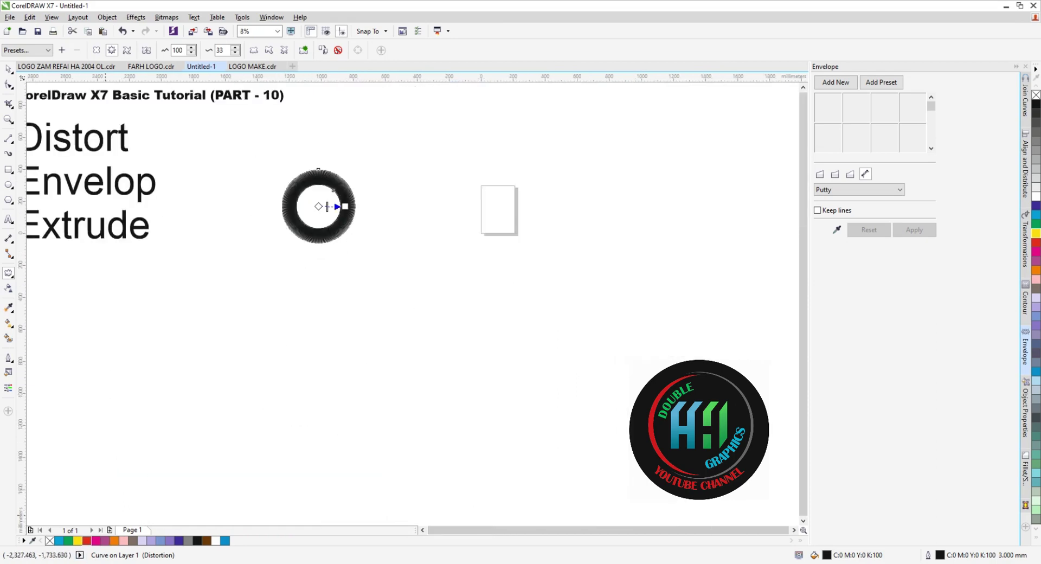
# Select the whole distorted black ring and delete it from the drawing
pyautogui.press('space')
pyautogui.scroll(2, 410, 206)
pyautogui.scroll(-2, 426, 200)
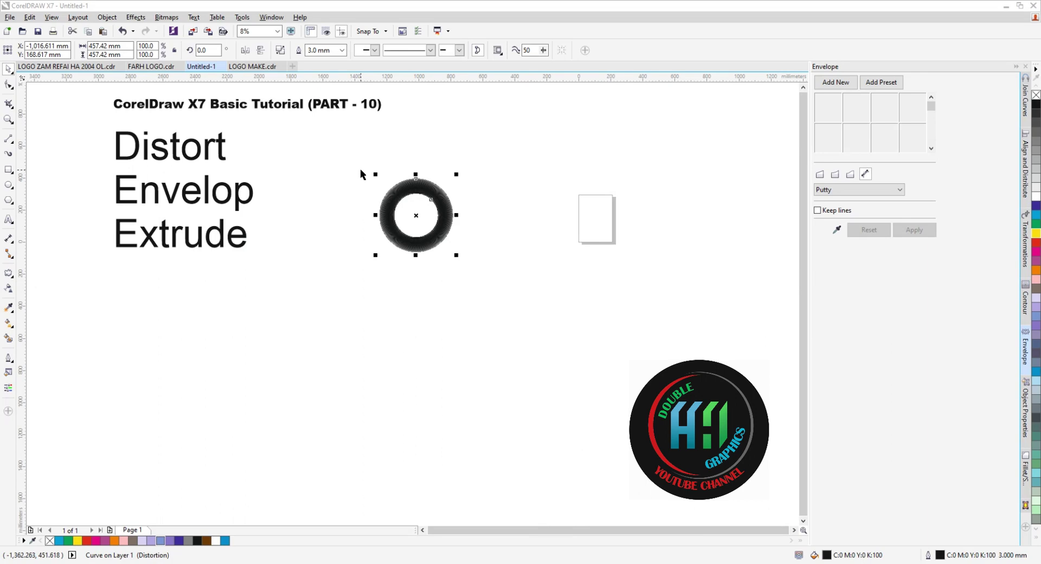
pyautogui.moveTo(359, 146); pyautogui.dragTo(502, 310)
pyautogui.press('Delete')
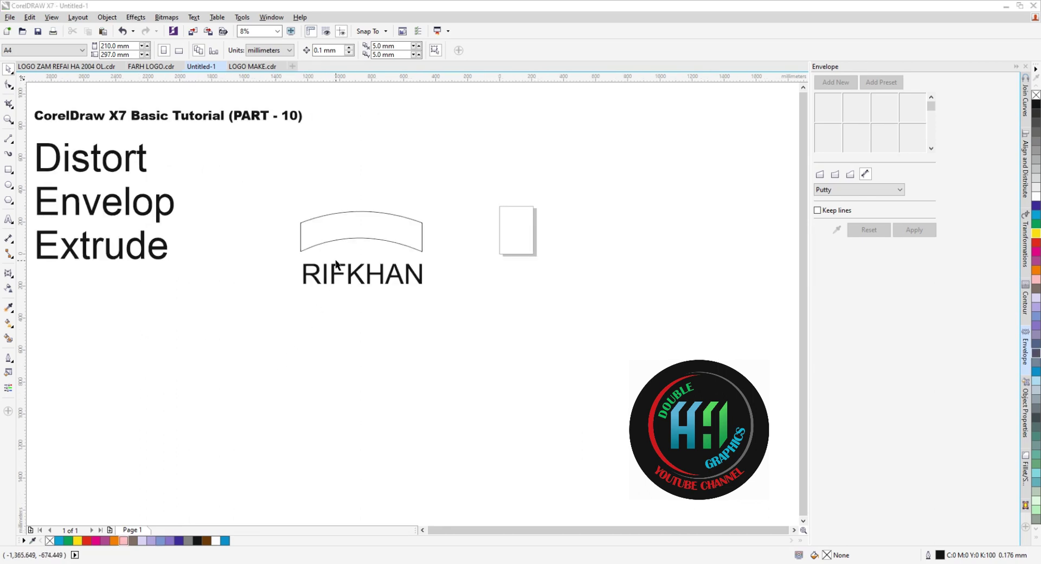
pyautogui.scroll(2, 336, 265)
pyautogui.scroll(-3, 184, 254)
pyautogui.scroll(5, 192, 242)
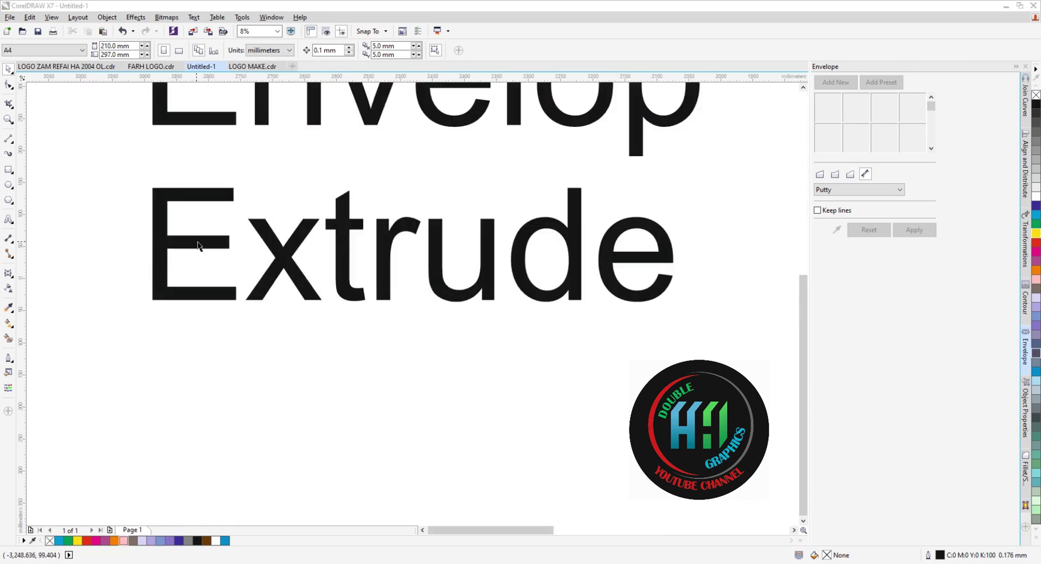
# Shape the text beneath the arched outline with an envelope created from that outline, and apply it
pyautogui.scroll(-4, 184, 222)
pyautogui.scroll(2, 239, 171)
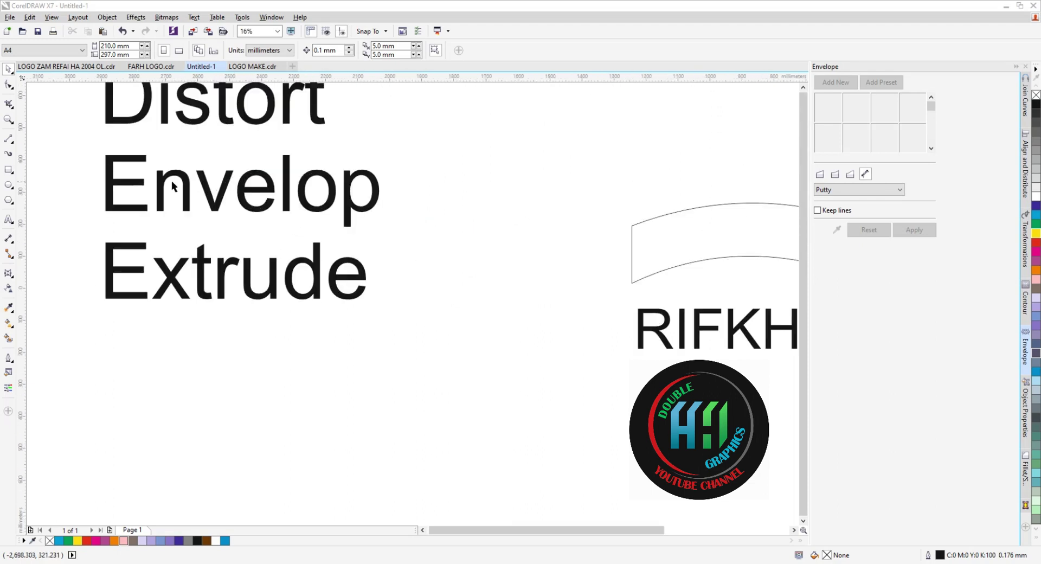
pyautogui.scroll(-2, 181, 189)
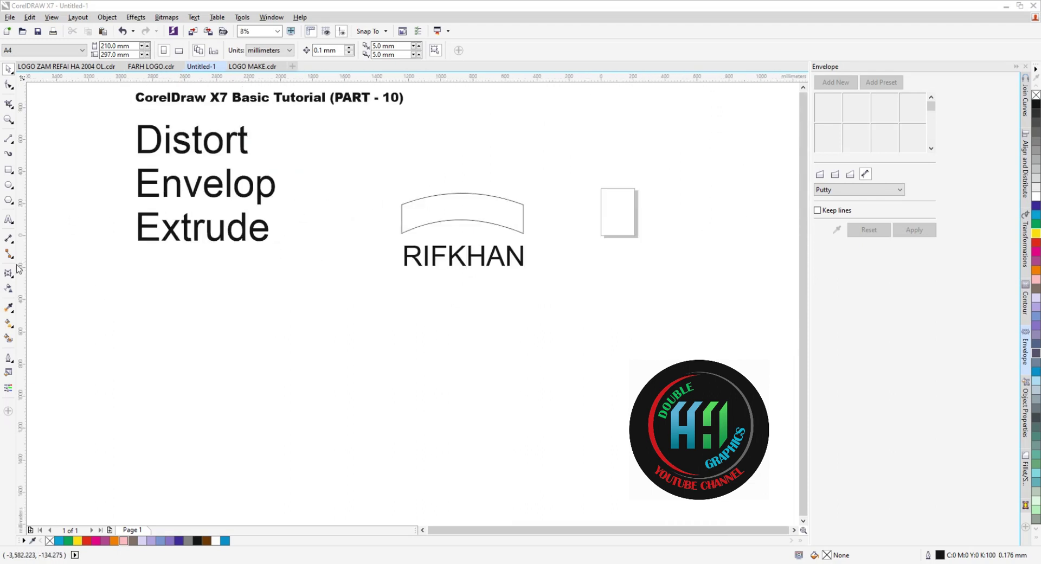
pyautogui.scroll(2, 548, 269)
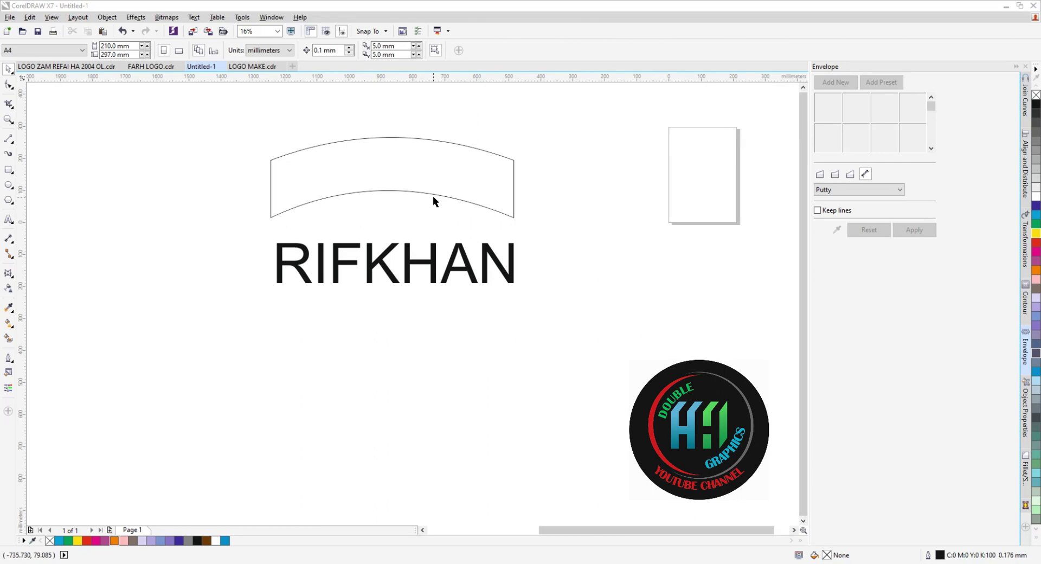
pyautogui.click(406, 271)
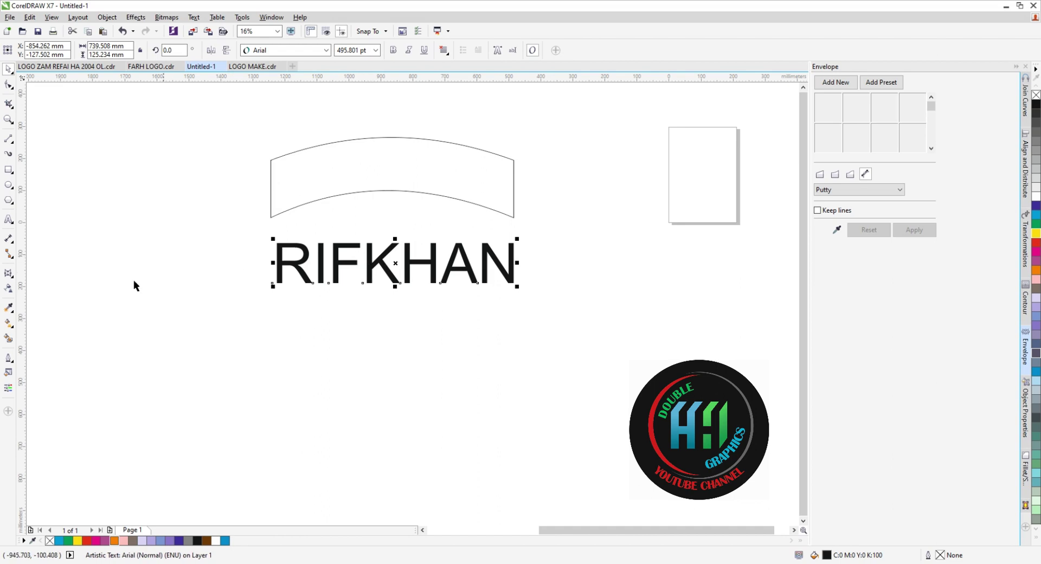
pyautogui.click(9, 274)
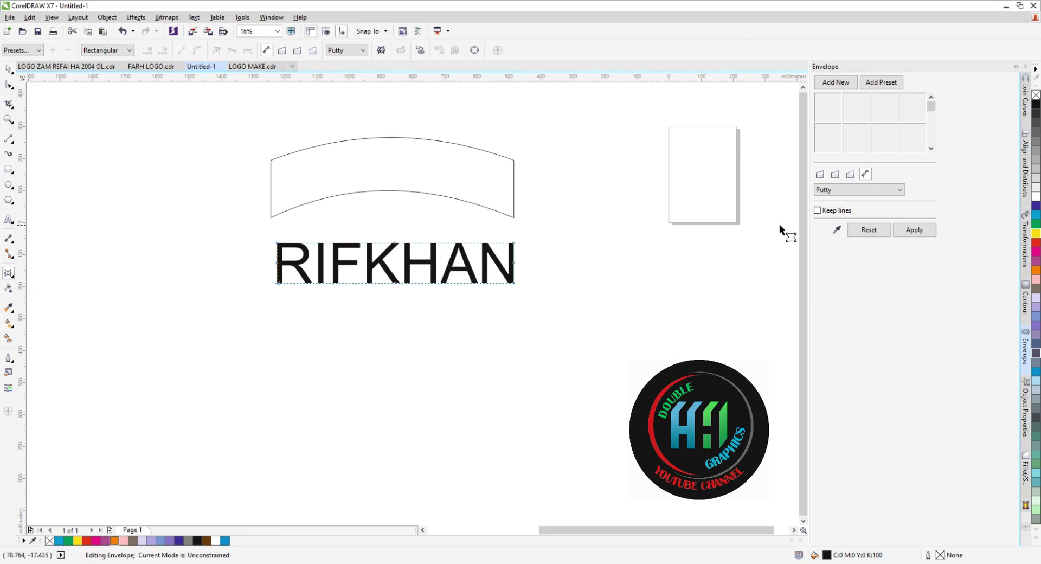
pyautogui.click(837, 230)
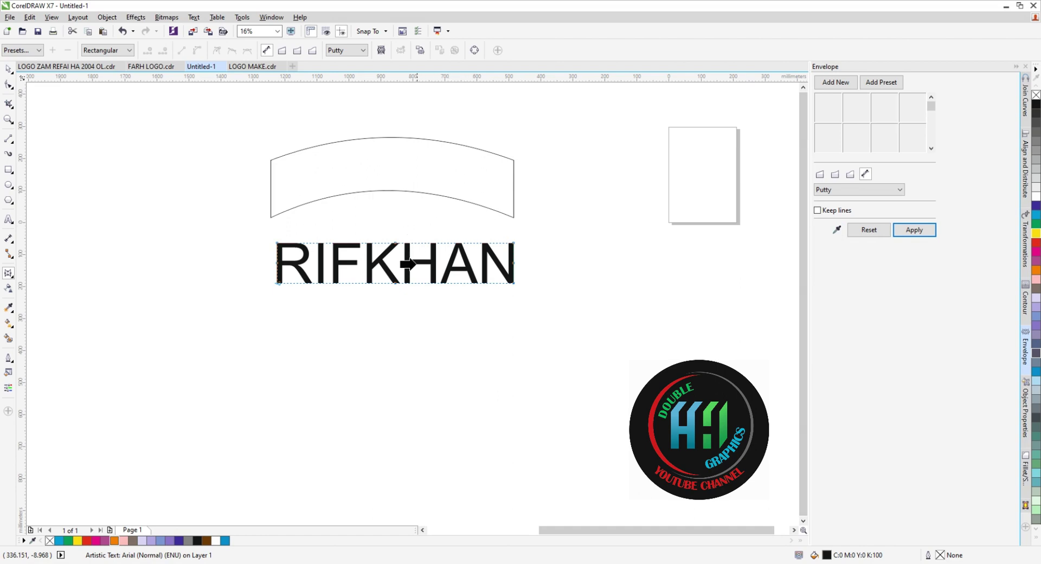
pyautogui.click(380, 137)
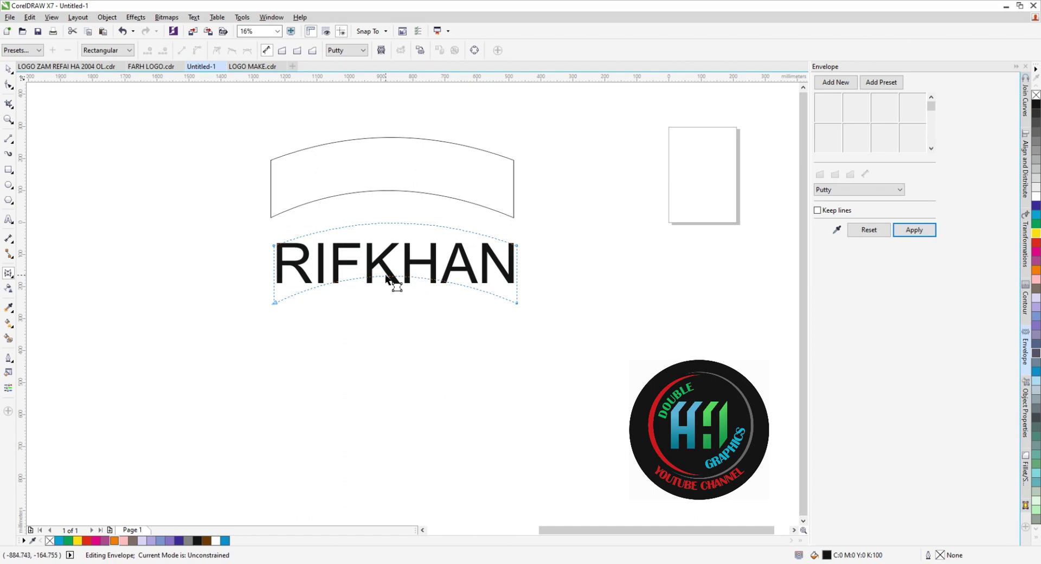
pyautogui.click(914, 230)
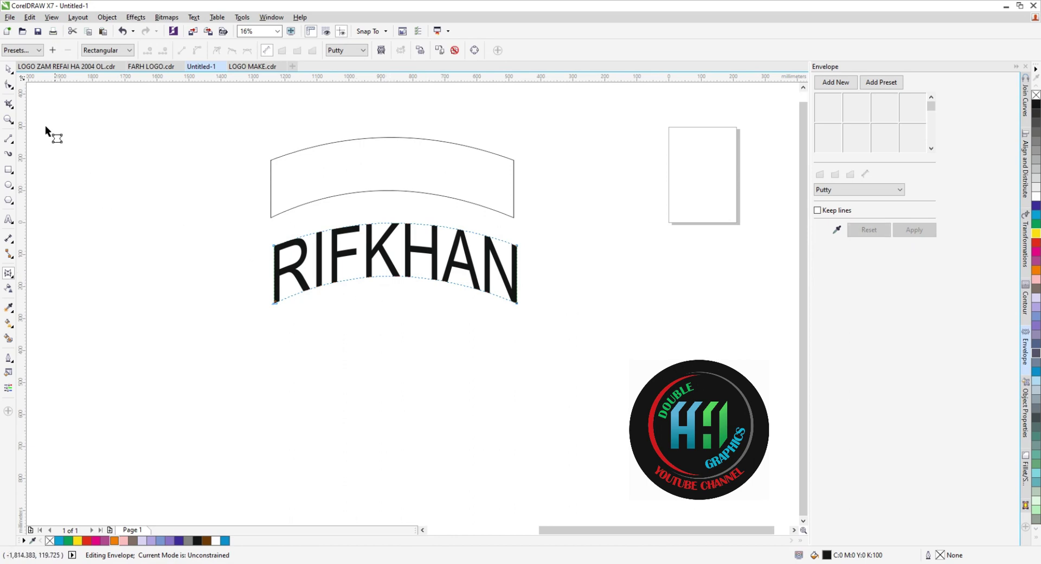
# Move the curved text slightly up toward the arched outline, and delete both objects from the drawing
pyautogui.click(8, 69)
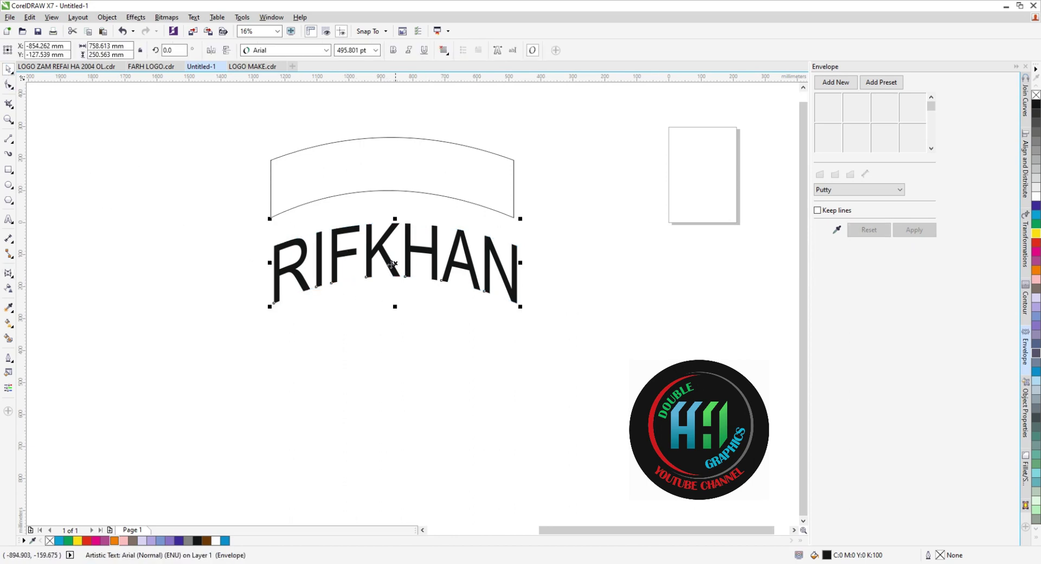
pyautogui.moveTo(393, 261)
pyautogui.mouseDown()
pyautogui.moveTo(396, 177)
pyautogui.moveTo(389, 254)
pyautogui.mouseUp()
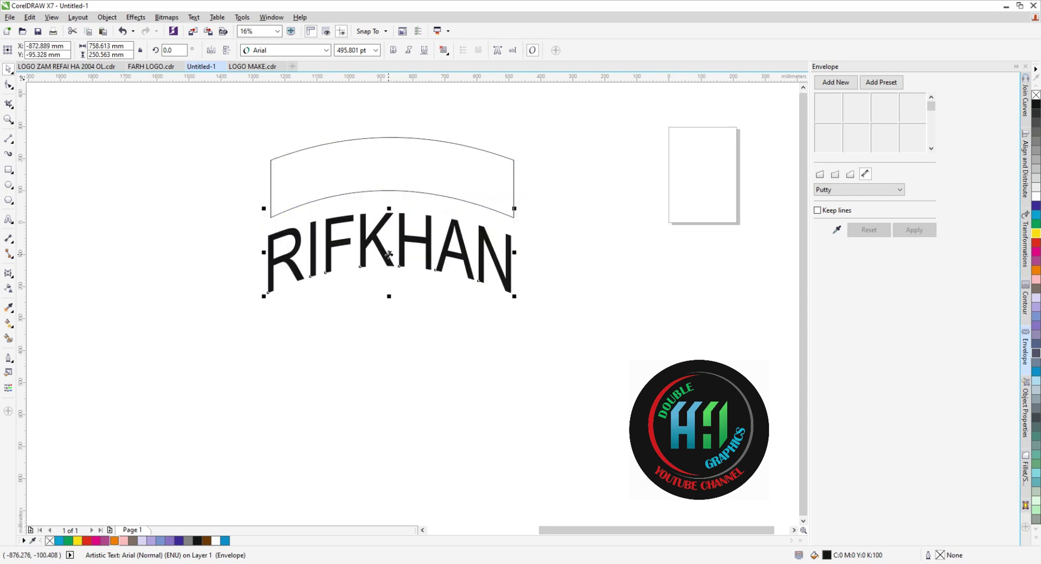
pyautogui.press('F3')
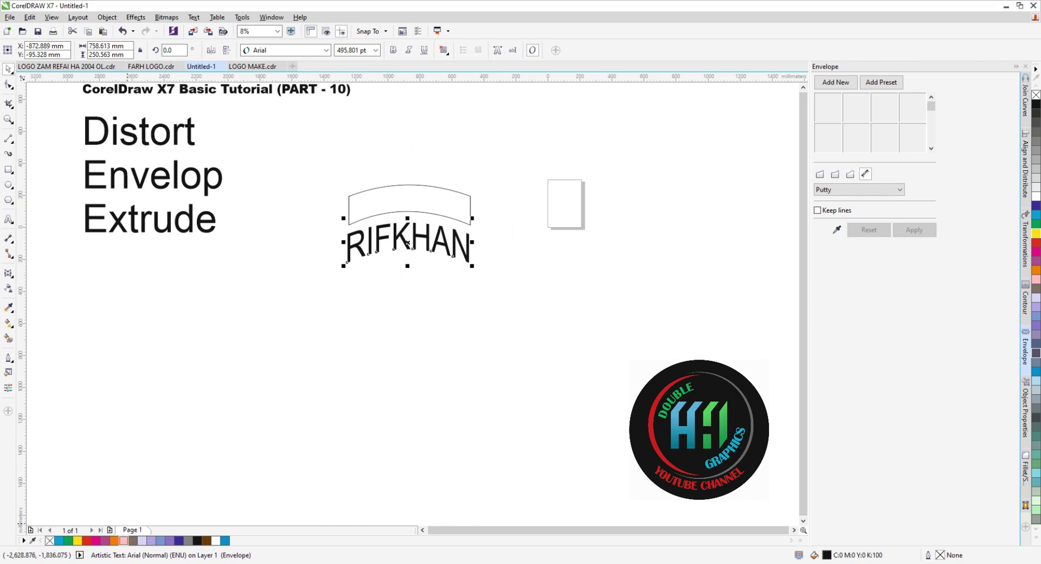
pyautogui.moveTo(280, 157); pyautogui.dragTo(553, 301)
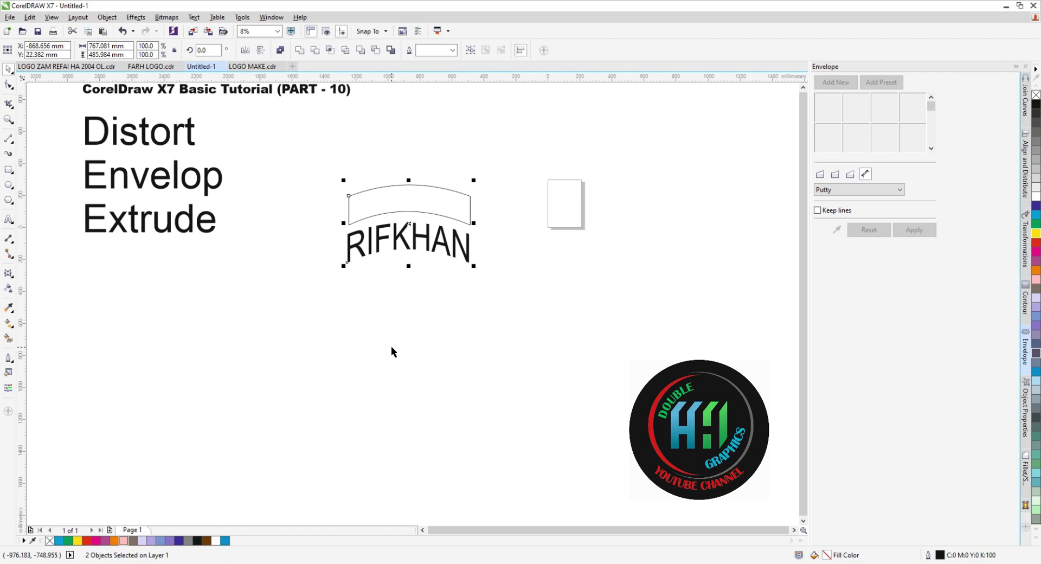
pyautogui.press('Delete')
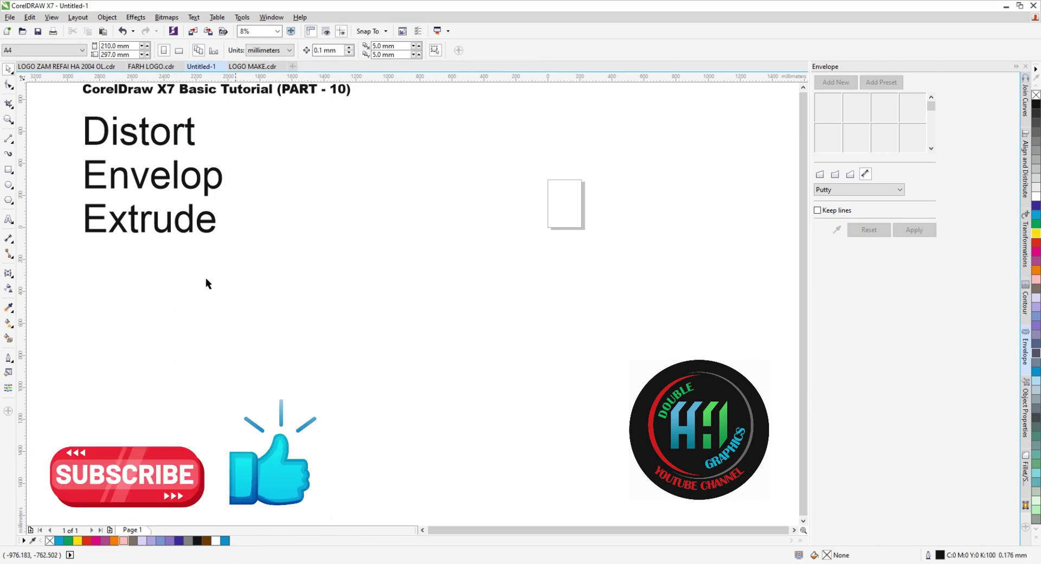
# Draw a rectangle about 430 by 386 mm between the tool-name text and the page
pyautogui.click(133, 230)
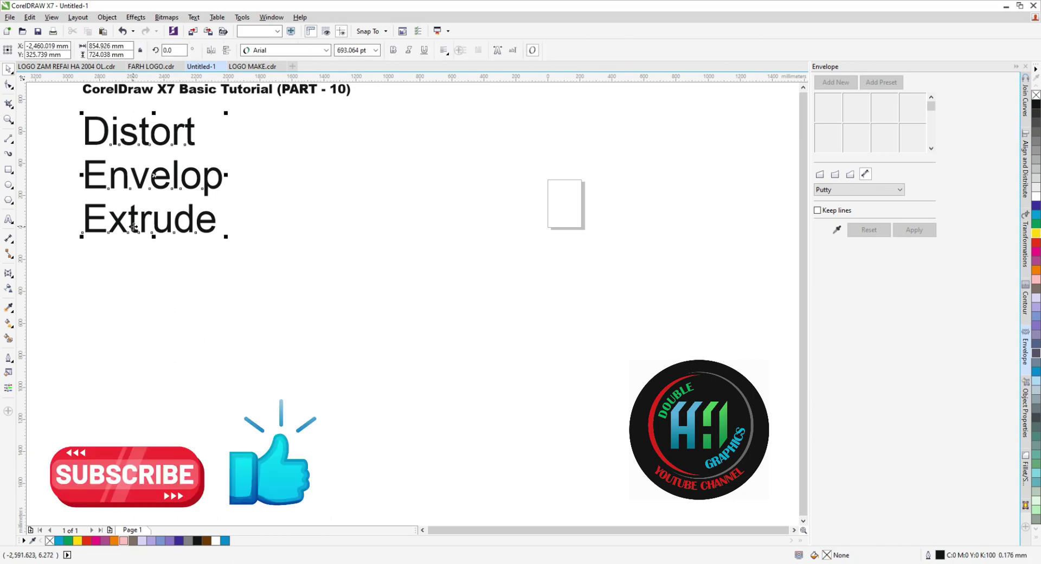
pyautogui.scroll(1, 118, 202)
pyautogui.scroll(-1, 160, 210)
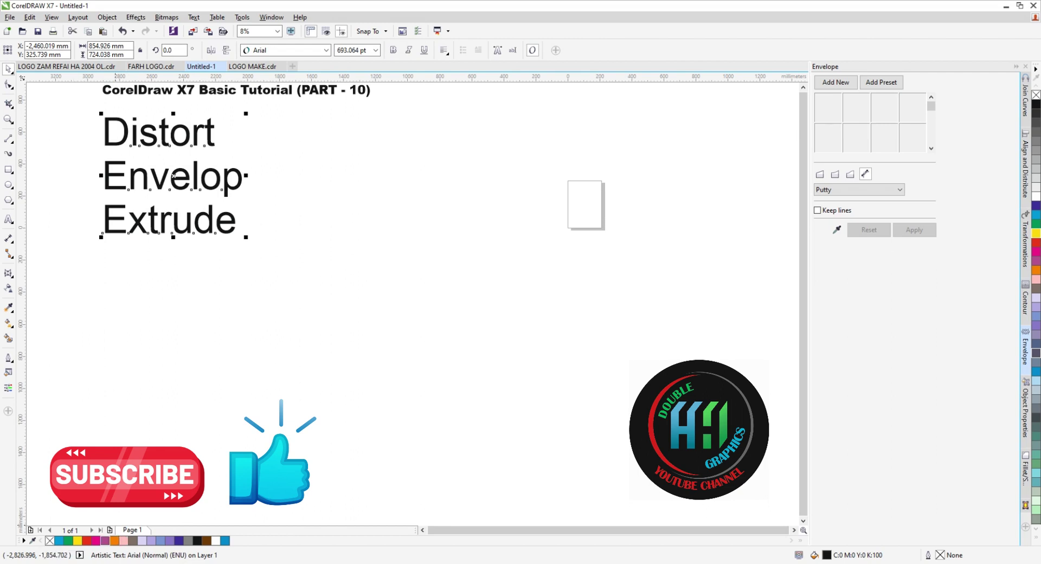
pyautogui.press('F6')
pyautogui.moveTo(360, 162); pyautogui.dragTo(430, 225)
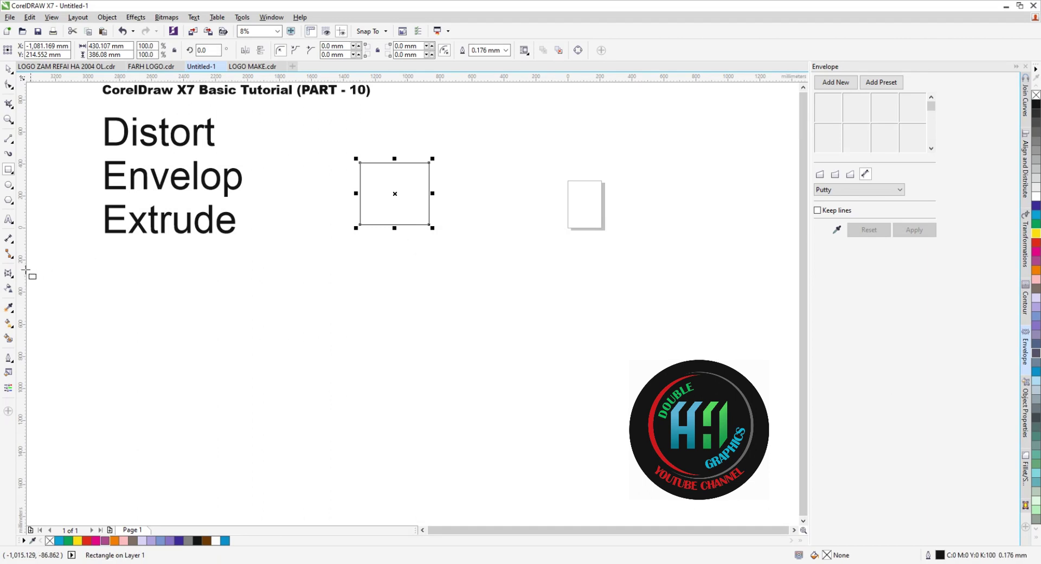
# Extrude the rectangle diagonally down to the right with the Extrude tool, leaving it unrotated
pyautogui.click(9, 273)
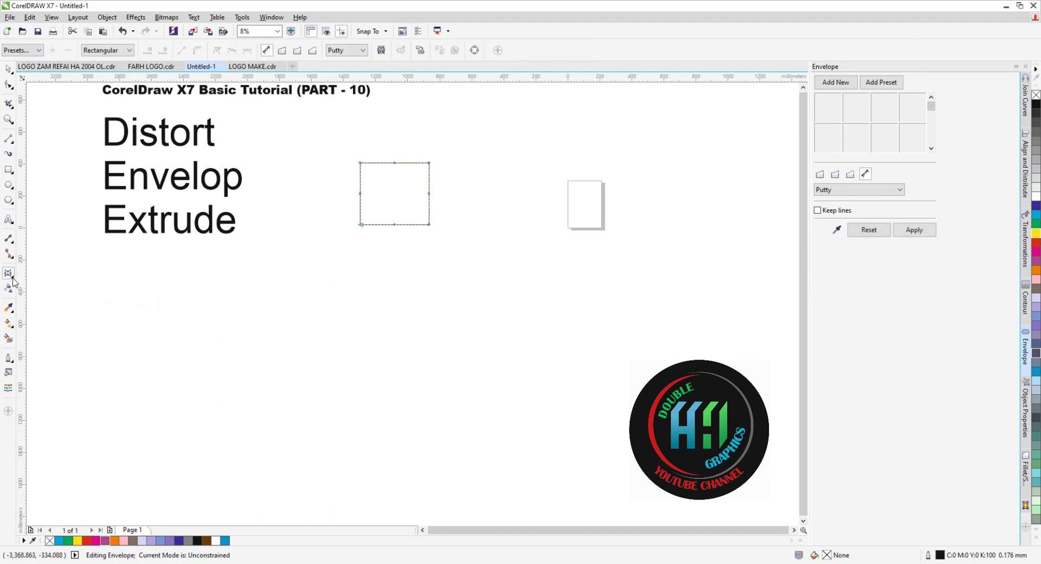
pyautogui.click(12, 277)
pyautogui.click(46, 332)
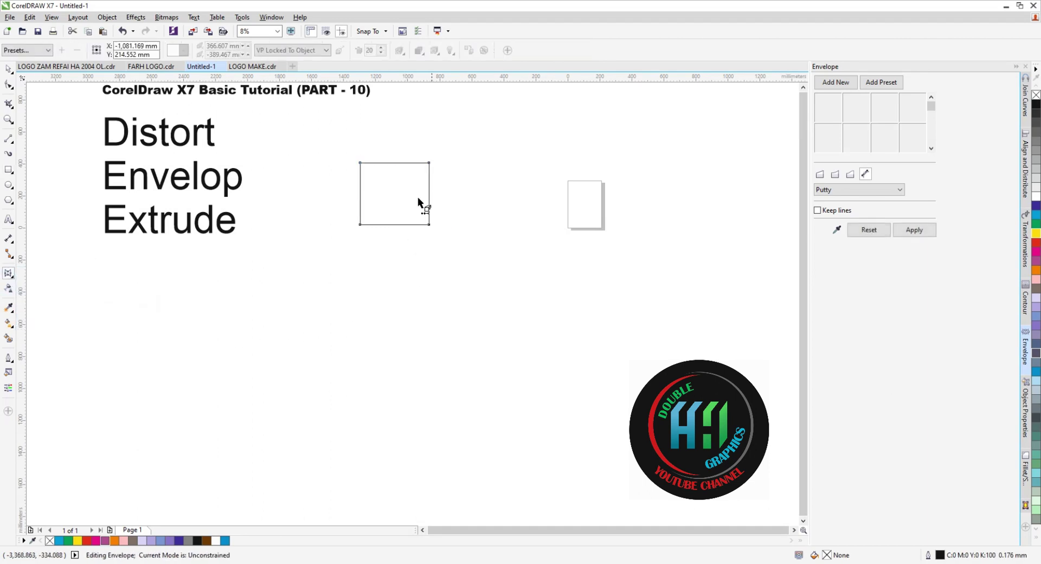
pyautogui.moveTo(395, 193); pyautogui.dragTo(670, 360)
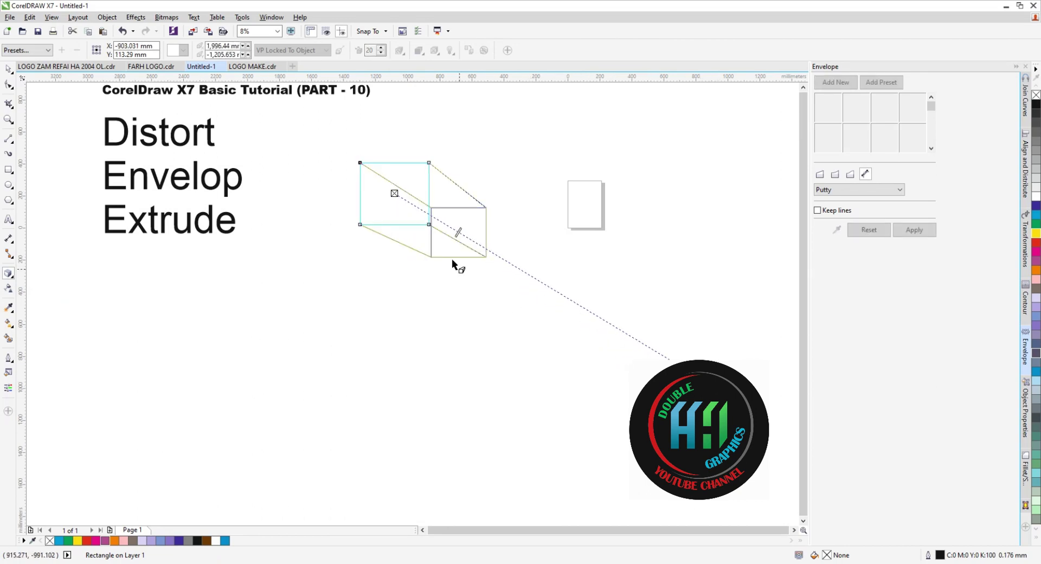
pyautogui.click(463, 213)
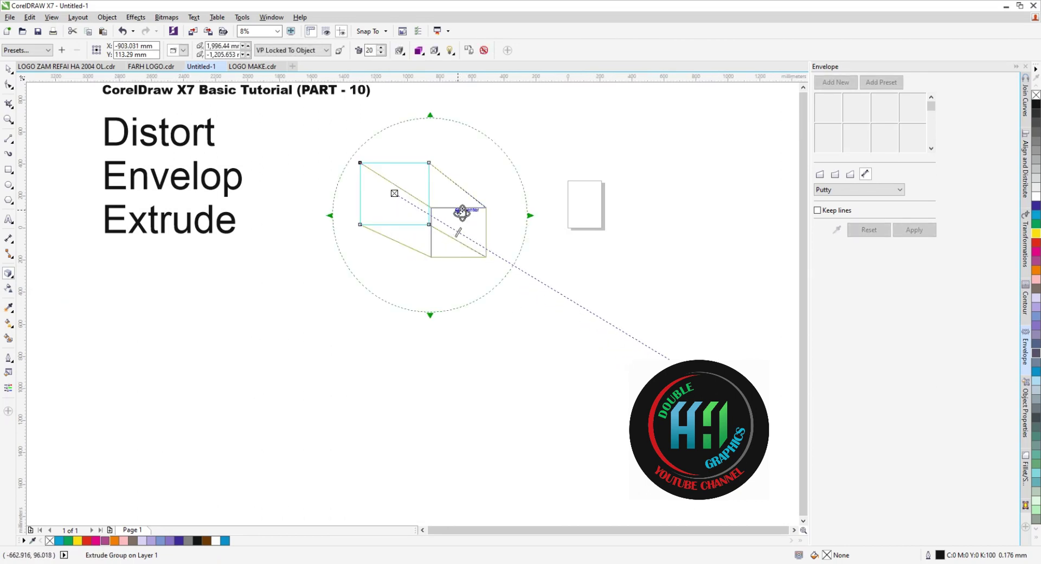
pyautogui.click(461, 211)
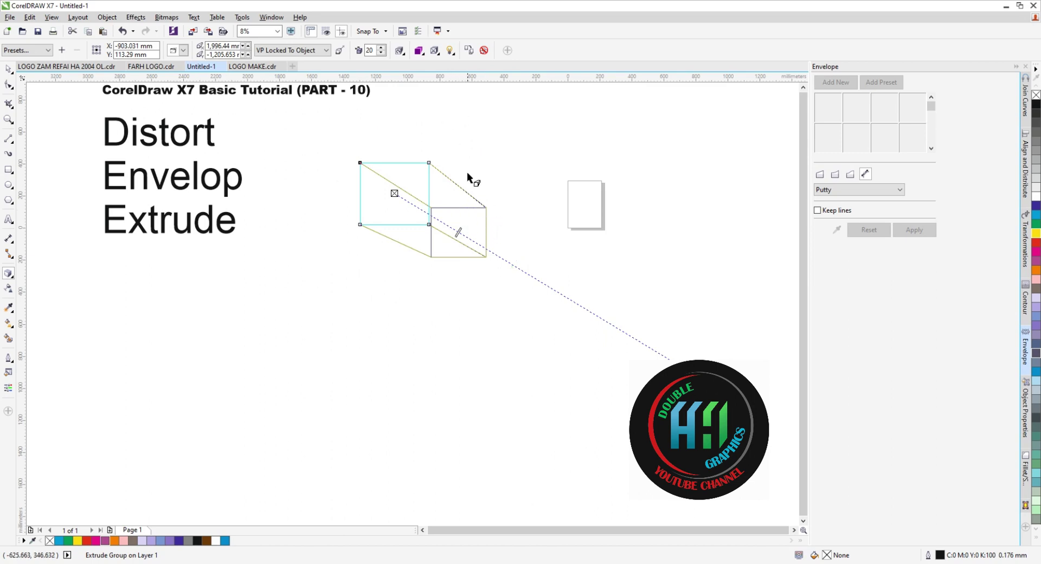
# Color the rectangle's extrusion with shading that runs from red to yellow
pyautogui.click(419, 50)
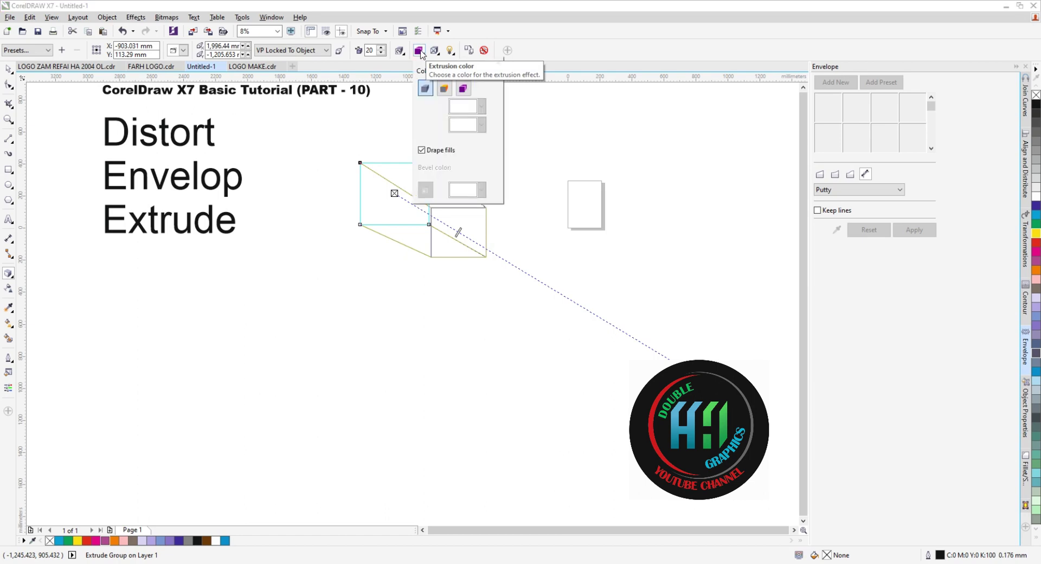
pyautogui.click(457, 91)
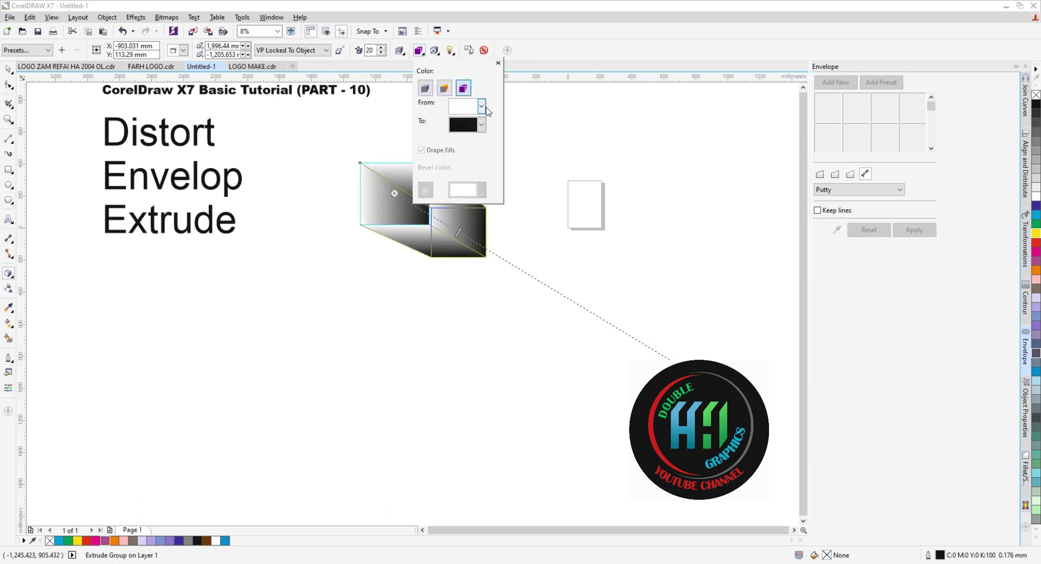
pyautogui.click(482, 105)
pyautogui.click(477, 127)
pyautogui.click(481, 124)
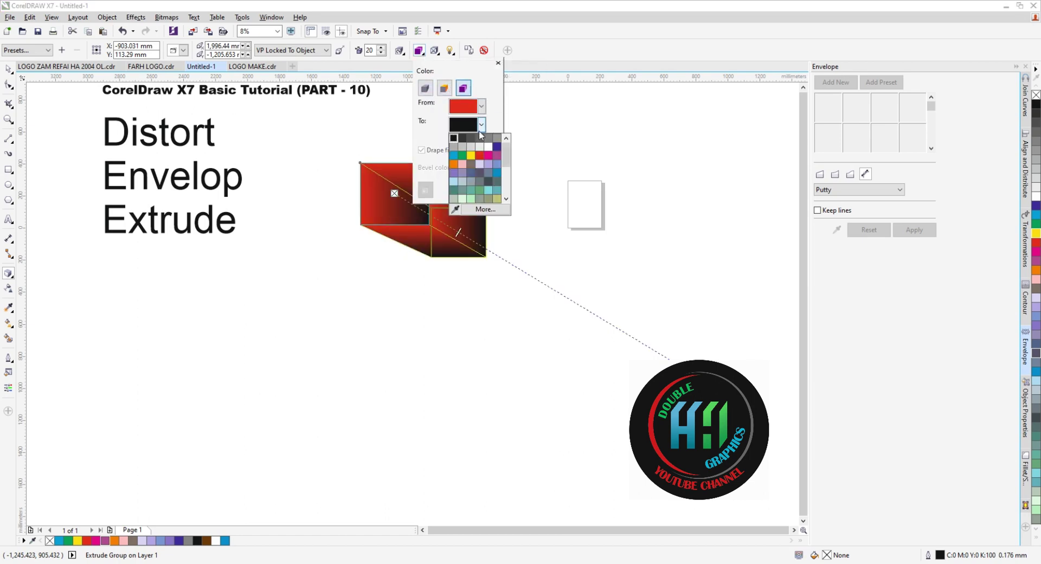
pyautogui.click(470, 145)
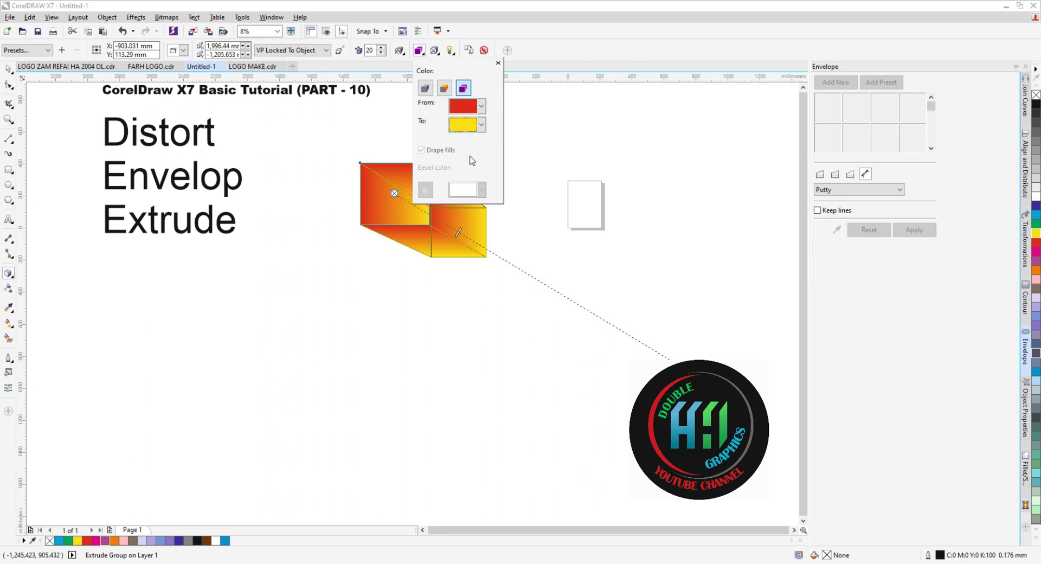
# Lengthen the red-to-yellow rectangular extrusion along its vanishing line to a depth of 60
pyautogui.click(458, 232)
pyautogui.moveTo(458, 231); pyautogui.dragTo(592, 306)
pyautogui.click(470, 316)
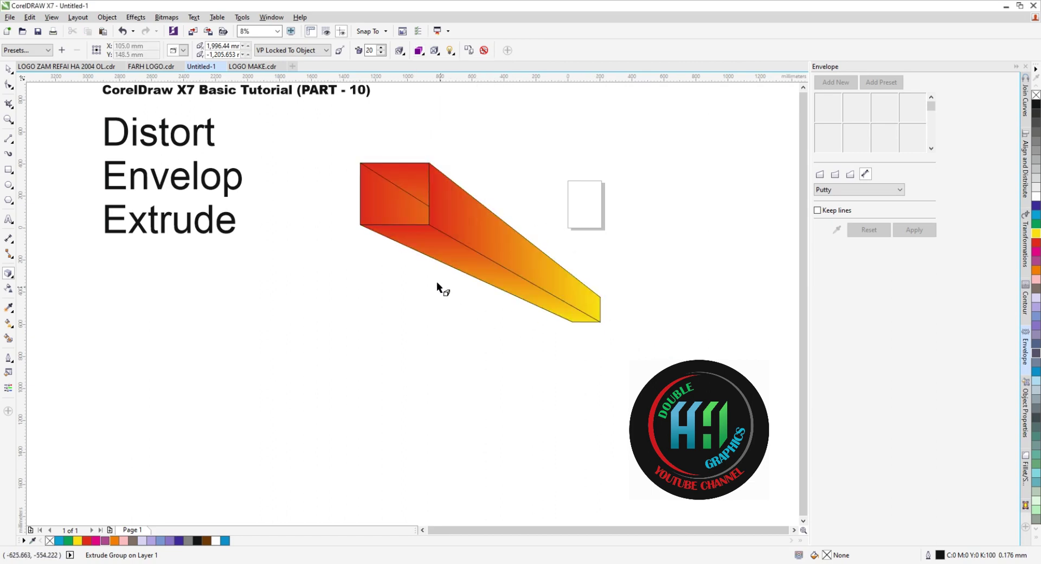
pyautogui.click(485, 241)
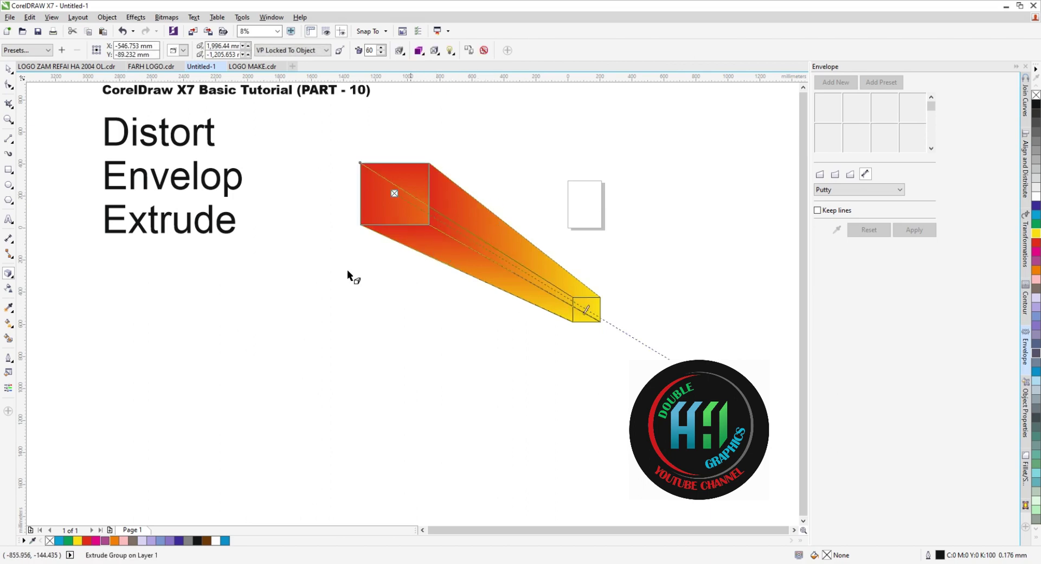
# Draw a circle about 474 mm across below the word Extrude, and extrude it diagonally down to the right with a depth of 56
pyautogui.moveTo(239, 276); pyautogui.dragTo(279, 314)
pyautogui.click(8, 69)
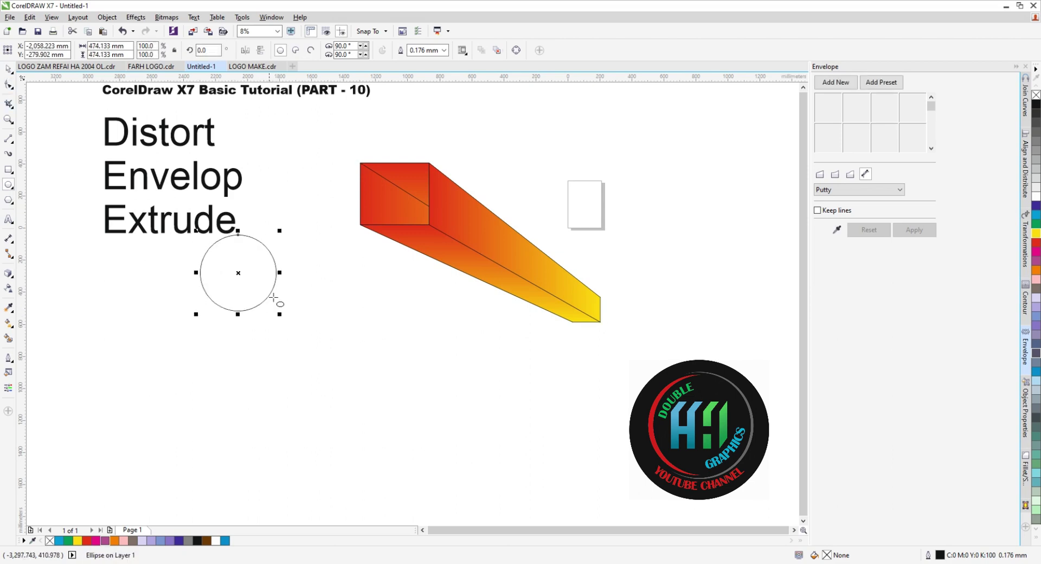
pyautogui.click(7, 273)
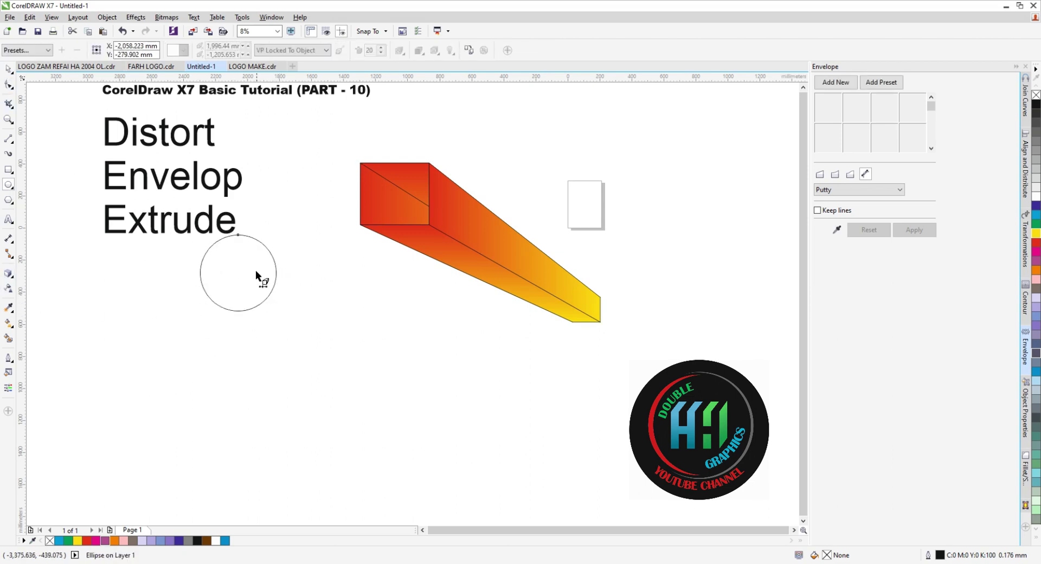
pyautogui.moveTo(244, 272); pyautogui.dragTo(559, 497)
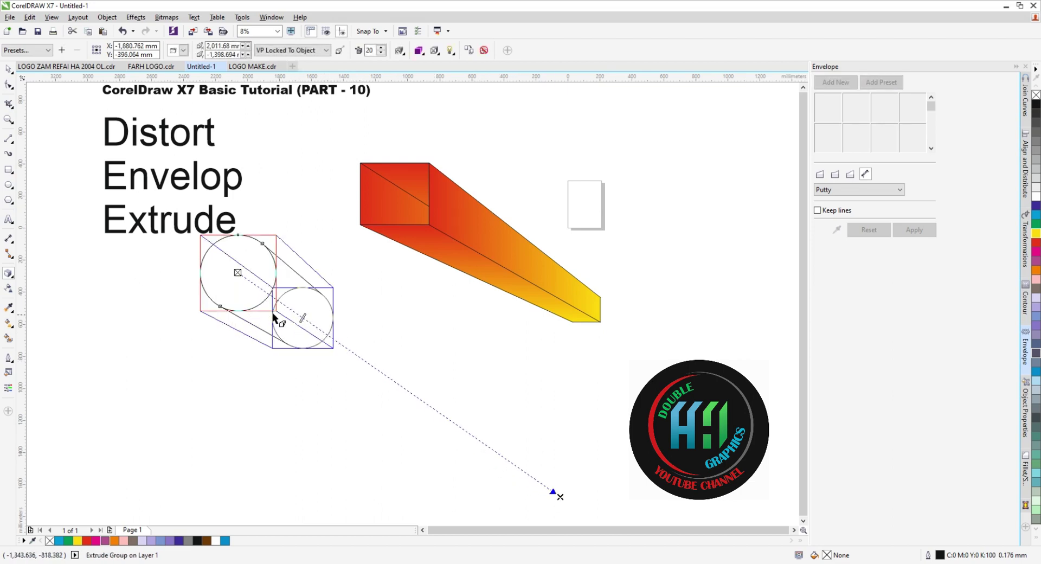
pyautogui.moveTo(302, 318); pyautogui.dragTo(419, 398)
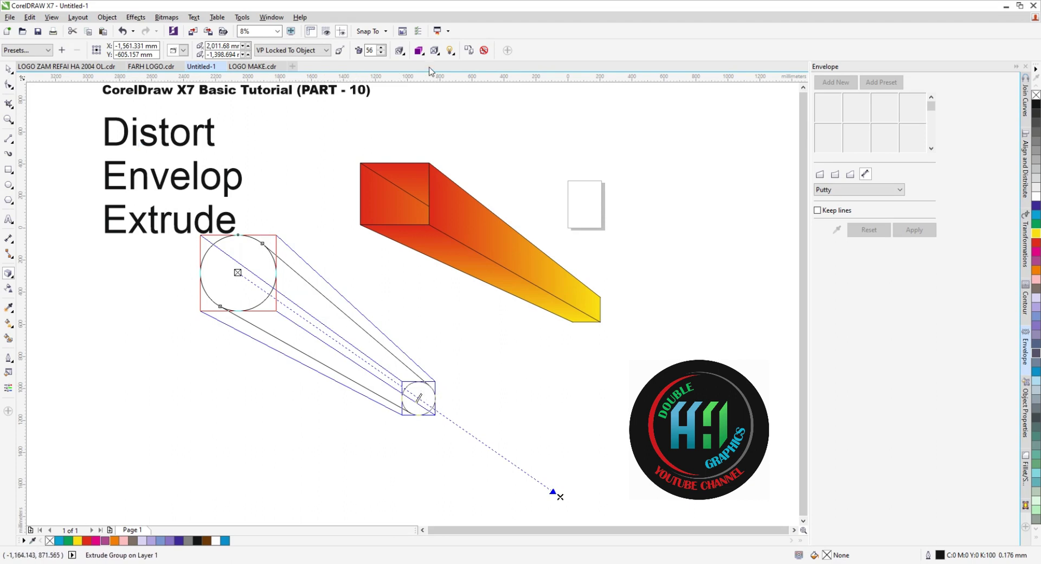
# Color the circle's extrusion with shading that runs from yellow to red
pyautogui.click(419, 50)
pyautogui.click(465, 88)
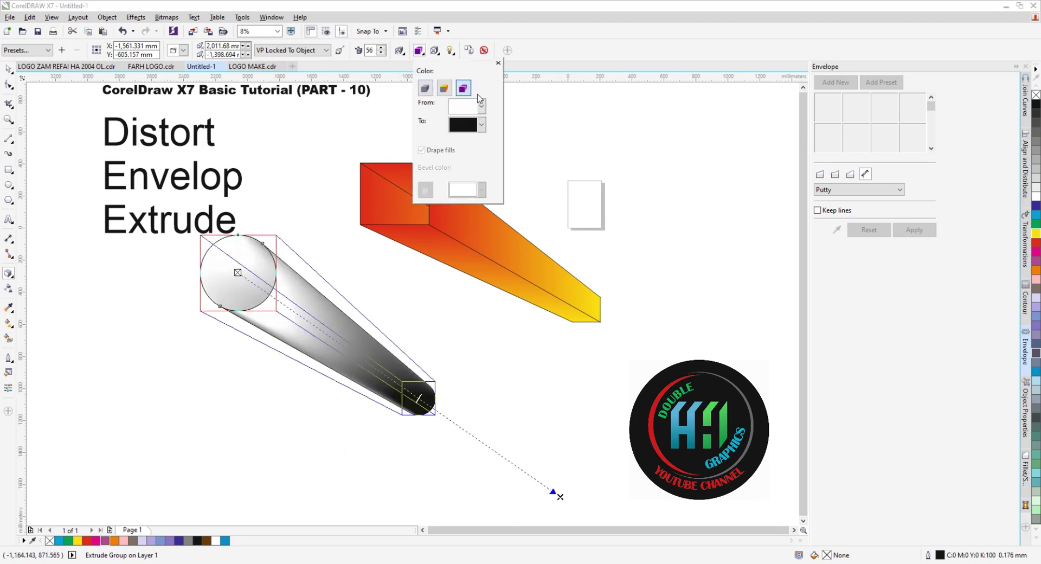
pyautogui.click(481, 106)
pyautogui.click(471, 136)
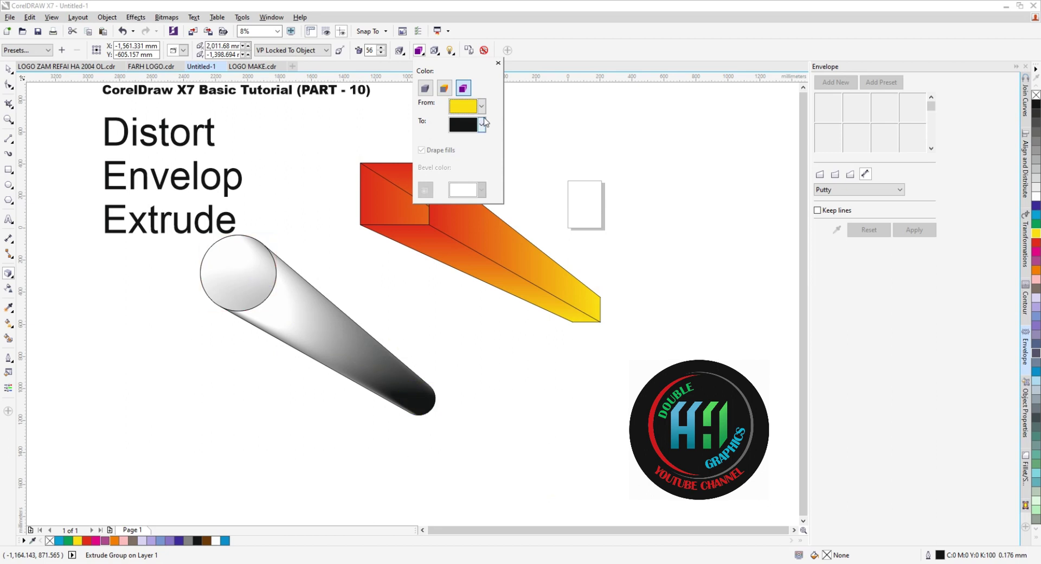
pyautogui.click(481, 125)
pyautogui.click(479, 157)
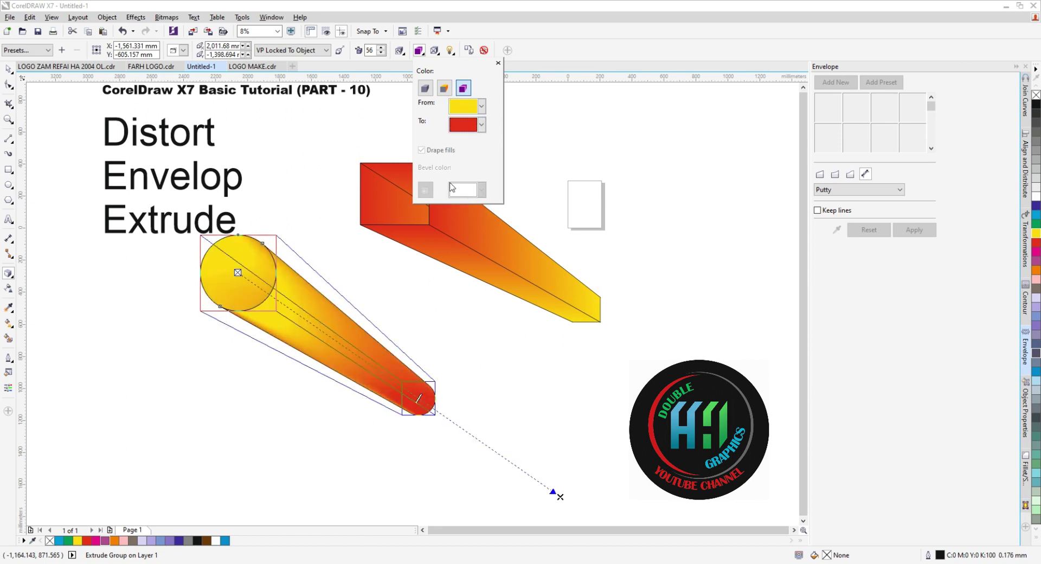
# Change the end color of the circular extrusion's shading to dark gray and finally to crimson
pyautogui.click(480, 124)
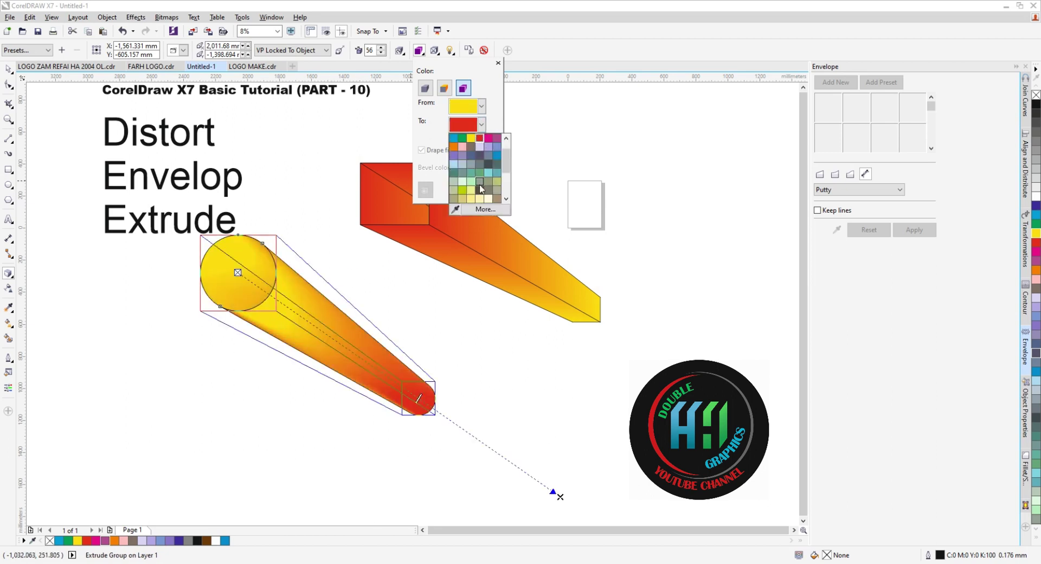
pyautogui.click(479, 183)
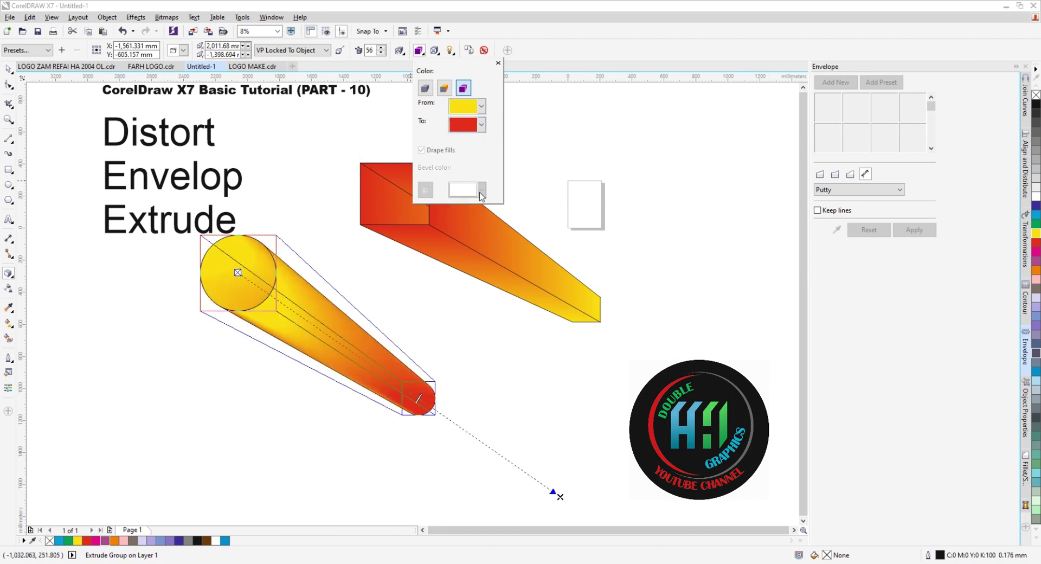
pyautogui.click(481, 125)
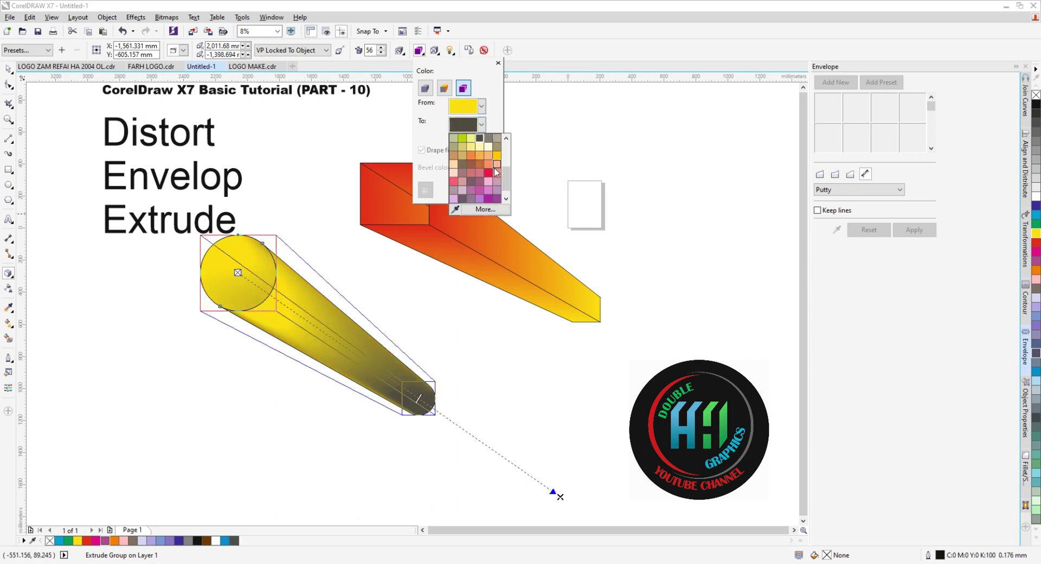
pyautogui.click(489, 171)
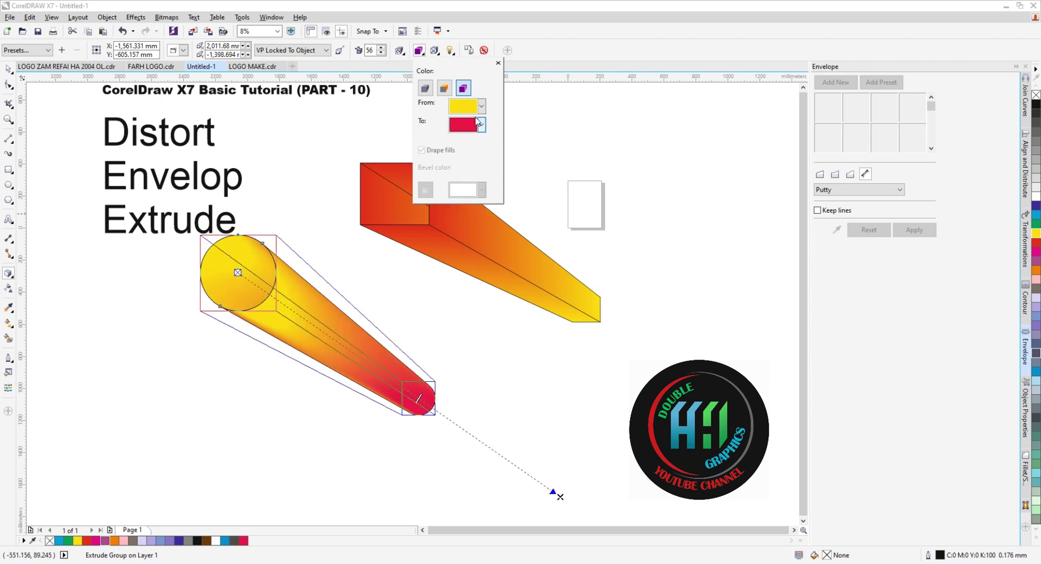
# Change the start color of the circular extrusion's shading to light pink and finally to purple
pyautogui.click(482, 107)
pyautogui.click(462, 129)
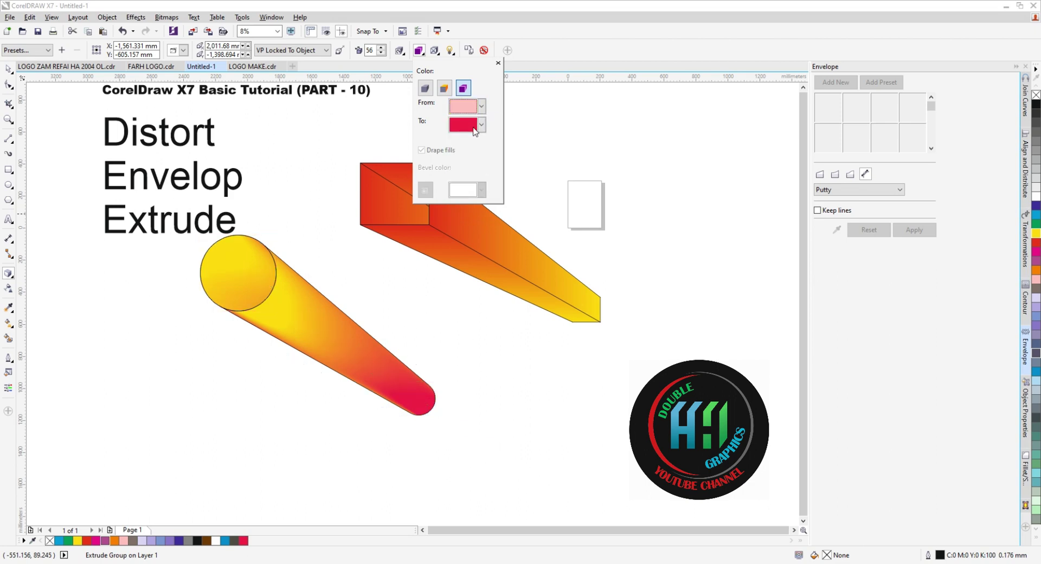
pyautogui.click(480, 106)
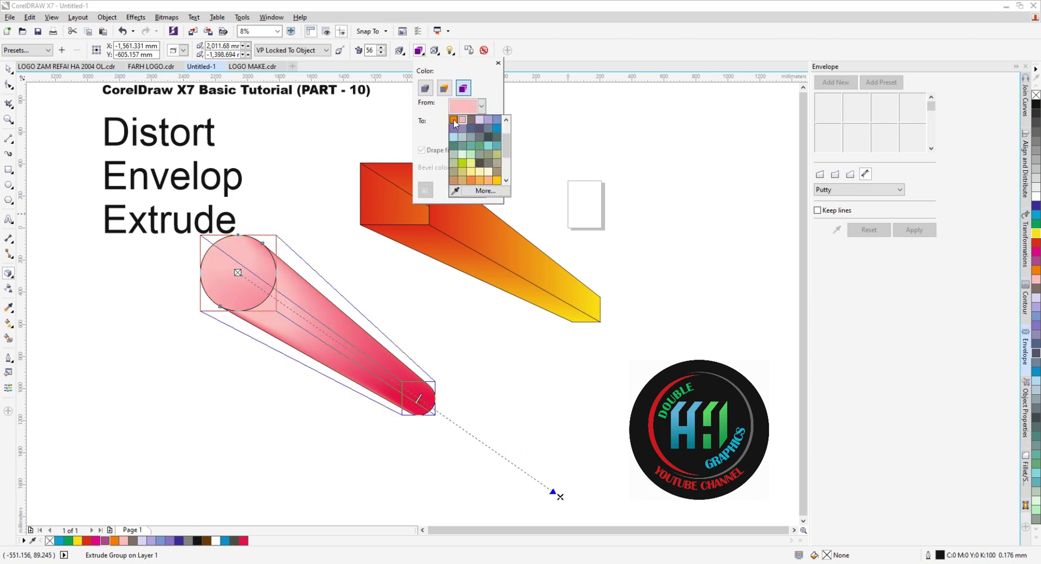
pyautogui.click(453, 129)
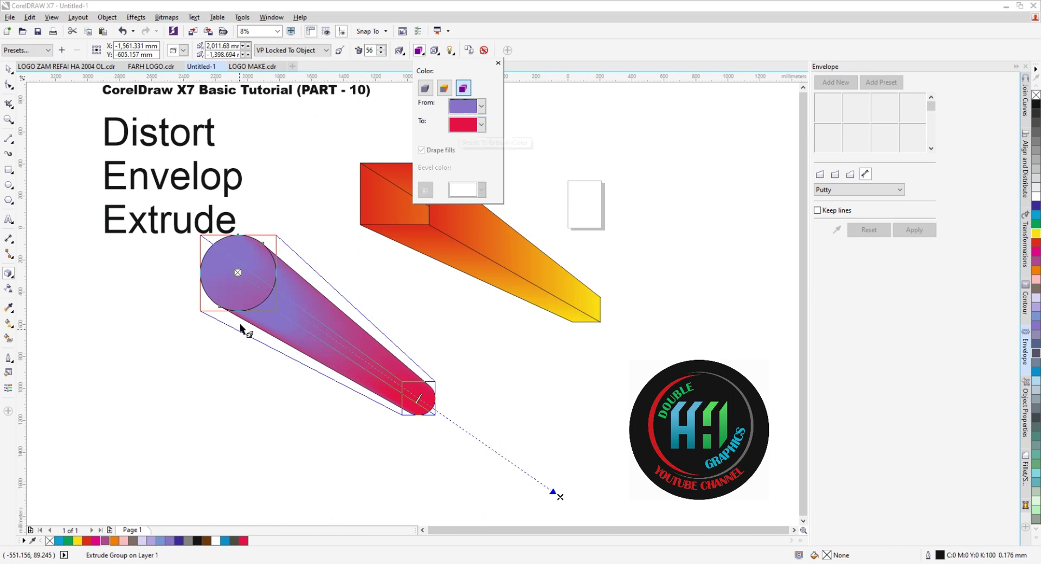
# Move the purple-to-crimson circular extrusion about 299 mm to the right and 433 mm down, clear of the word Extrude
pyautogui.click(355, 254)
pyautogui.click(291, 294)
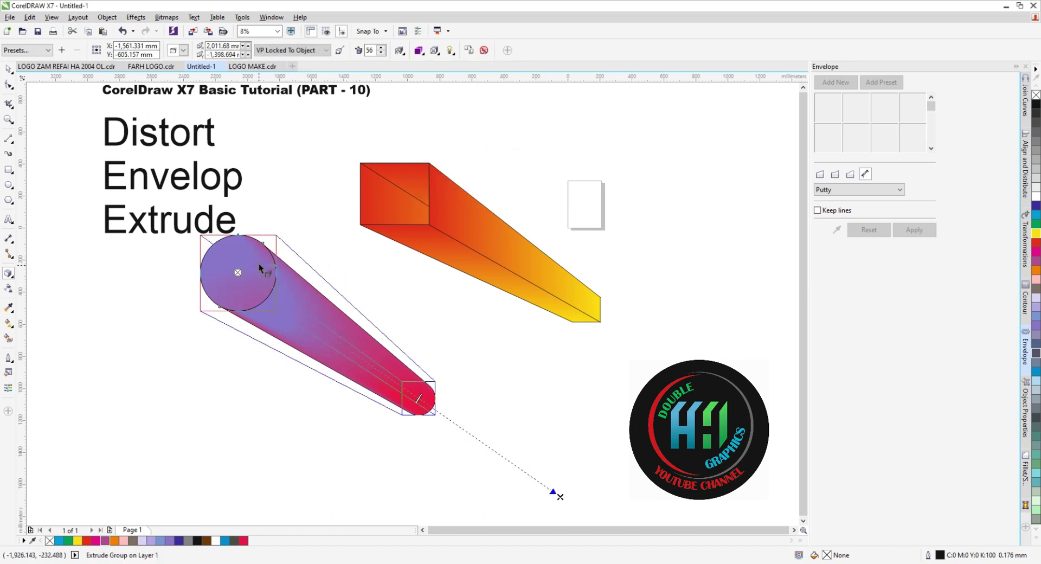
pyautogui.click(8, 69)
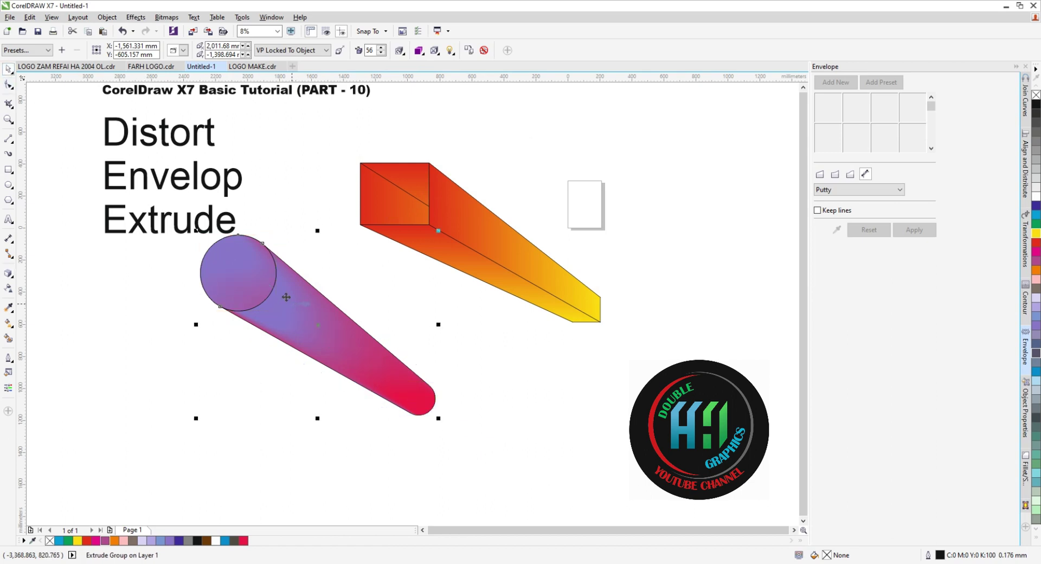
pyautogui.moveTo(315, 363); pyautogui.dragTo(312, 346)
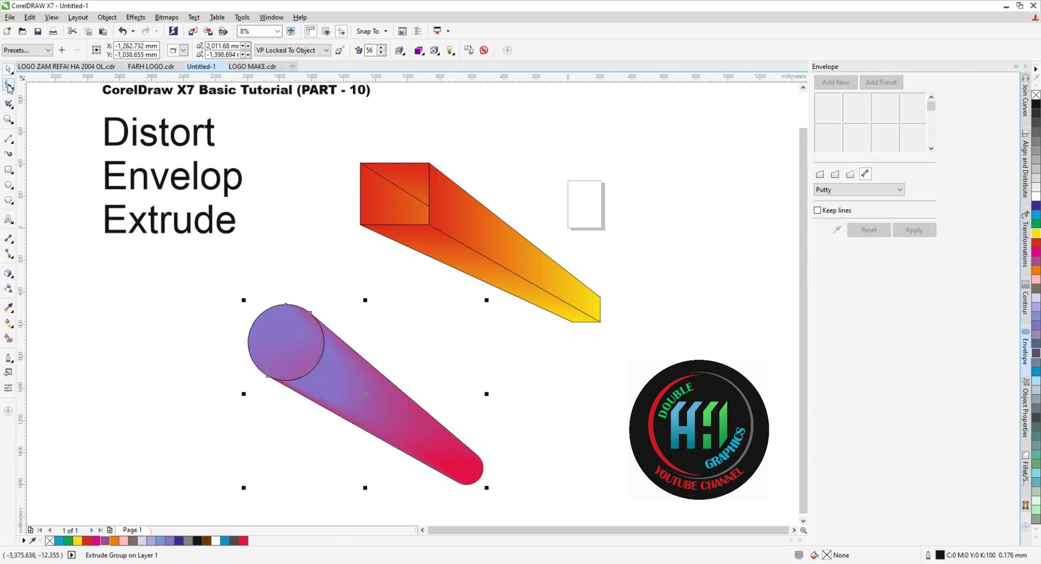
pyautogui.rightClick(285, 311)
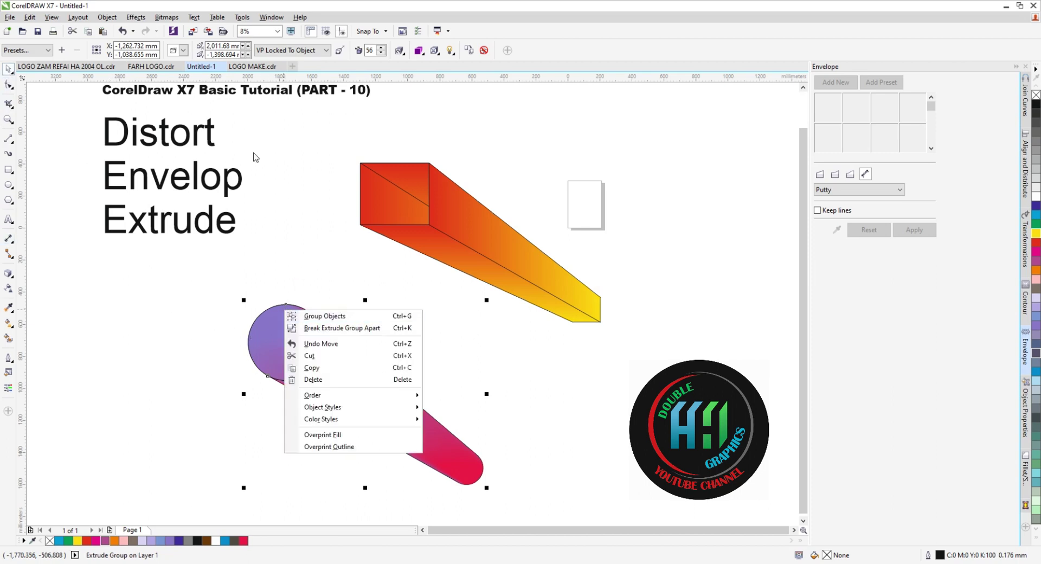
pyautogui.click(274, 153)
pyautogui.click(107, 17)
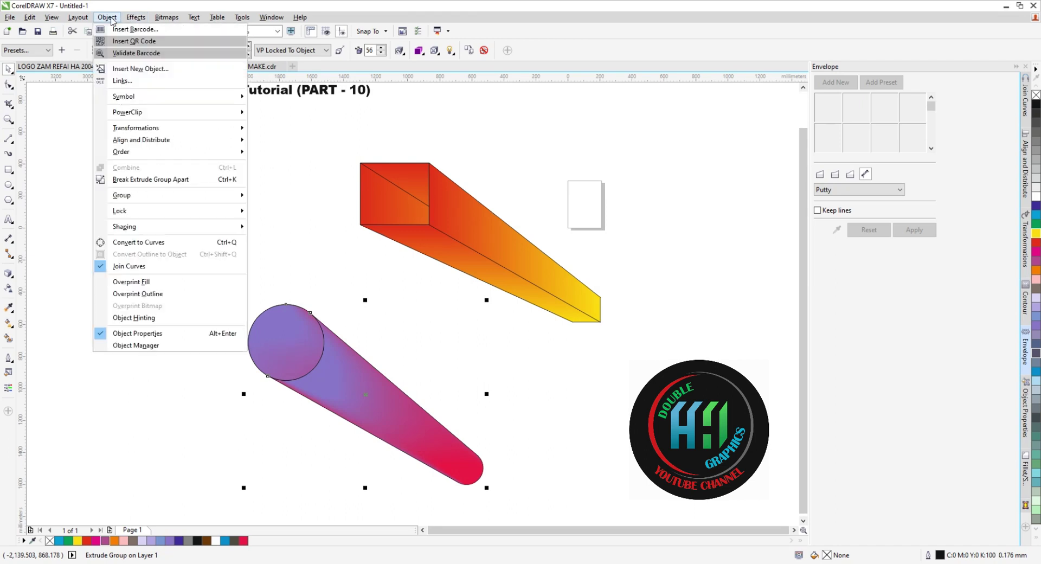
pyautogui.click(360, 271)
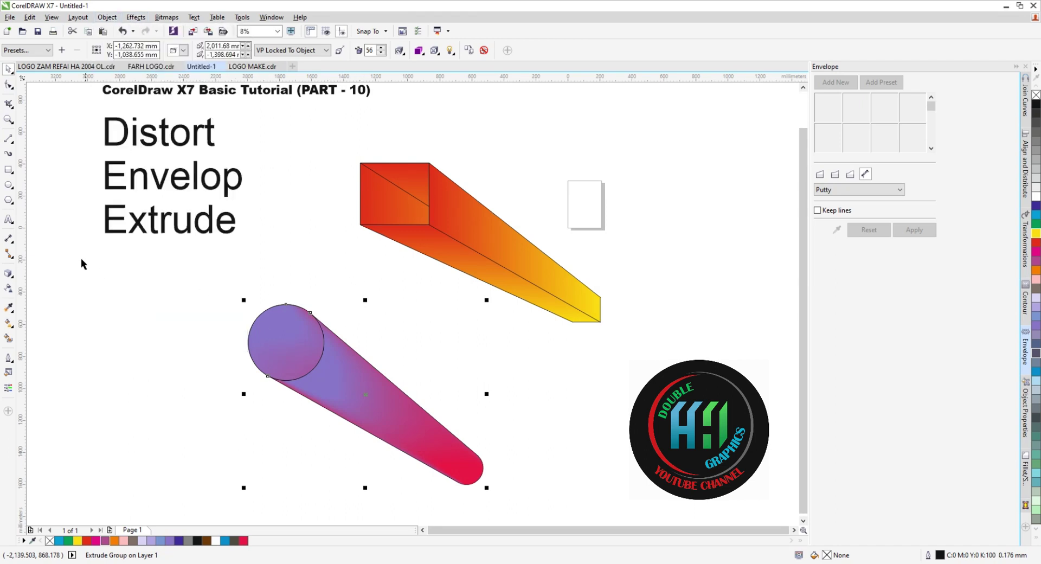
# Try a zipper distortion with an amplitude of 100 on the circular extrusion's front face, and undo it
pyautogui.click(12, 278)
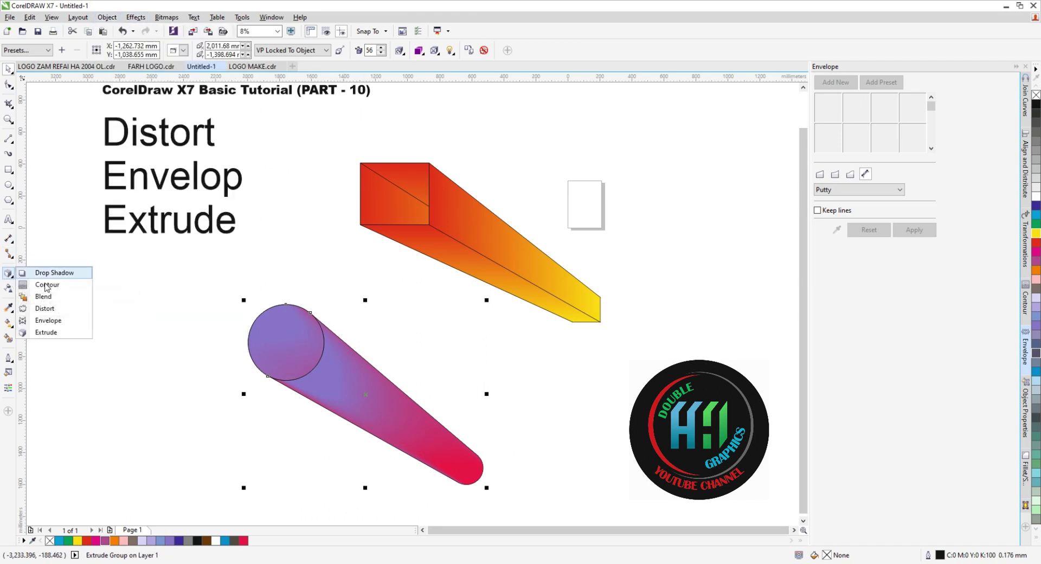
pyautogui.click(45, 309)
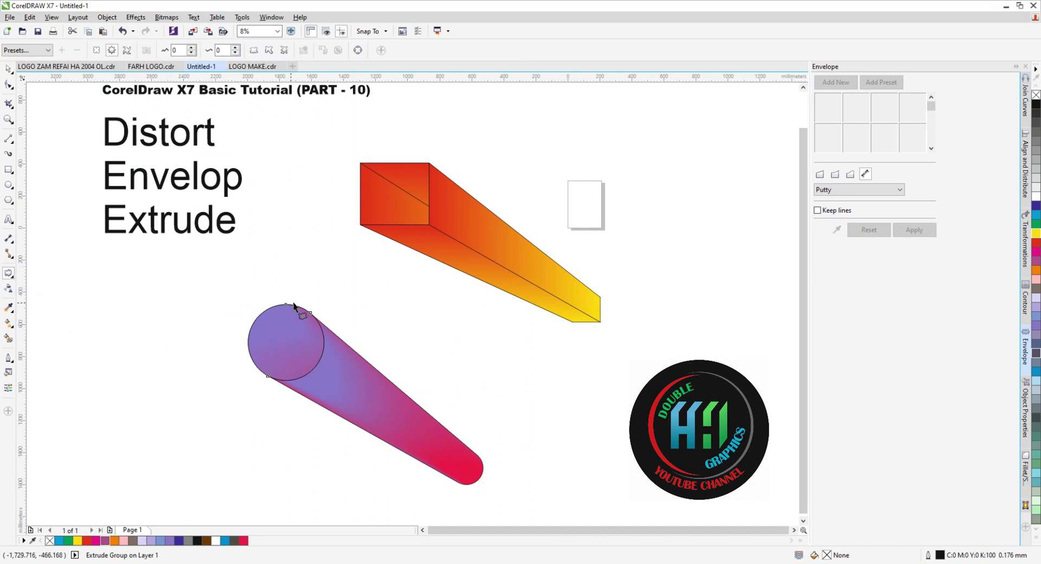
pyautogui.moveTo(294, 306); pyautogui.dragTo(287, 344)
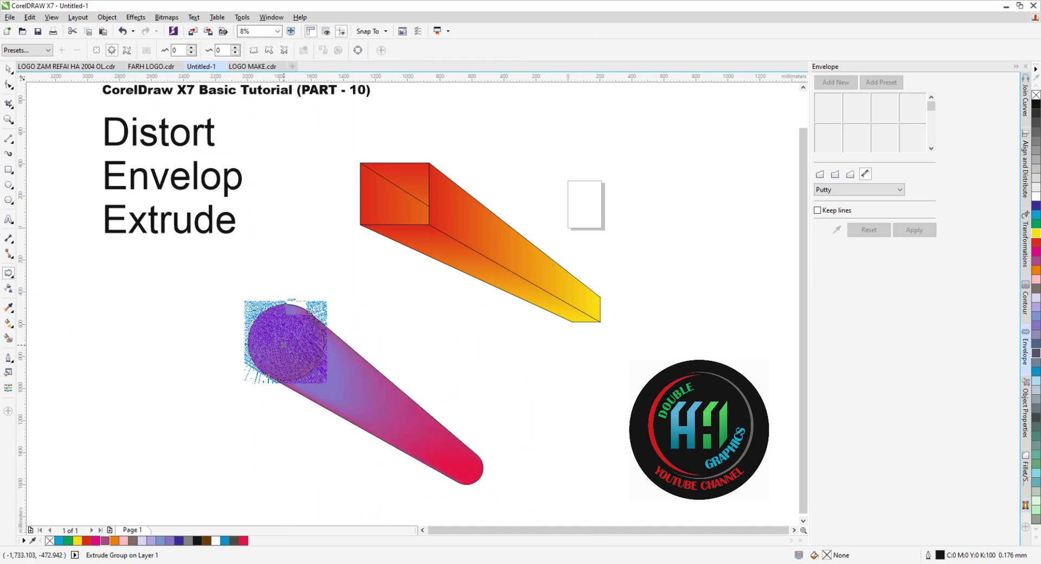
pyautogui.hotkey('ctrl', 'z')
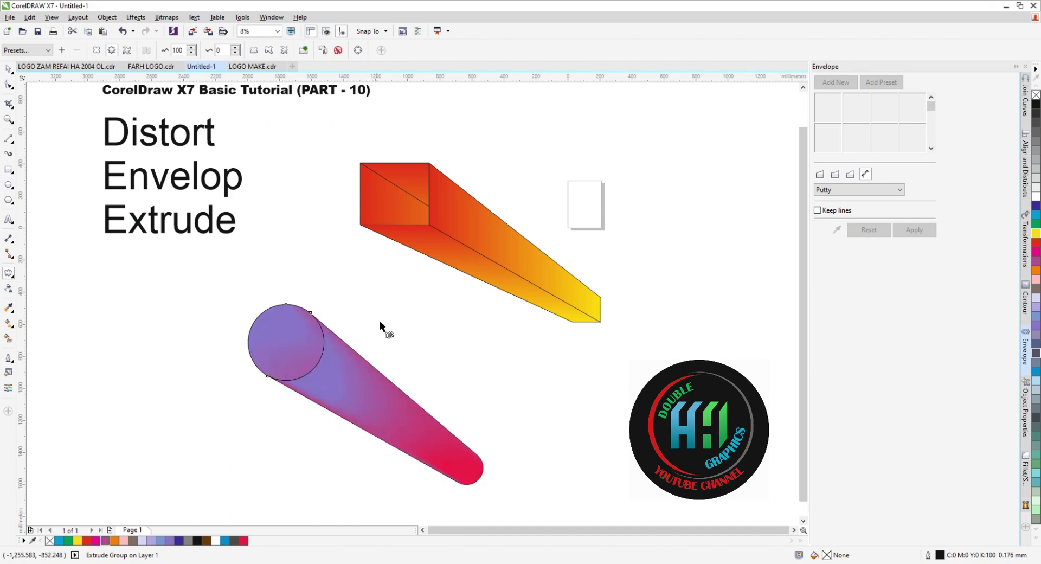
# Apply a zipper distortion to the extruded circle's front face, setting the amplitude to 1 and back to 0
pyautogui.click(8, 69)
pyautogui.moveTo(196, 266); pyautogui.dragTo(343, 404)
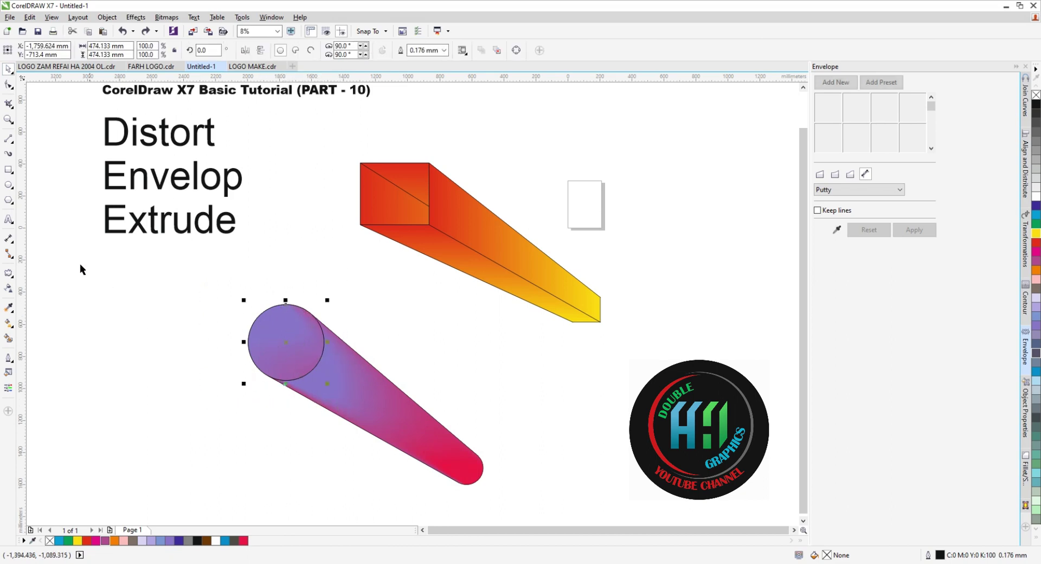
pyautogui.click(9, 275)
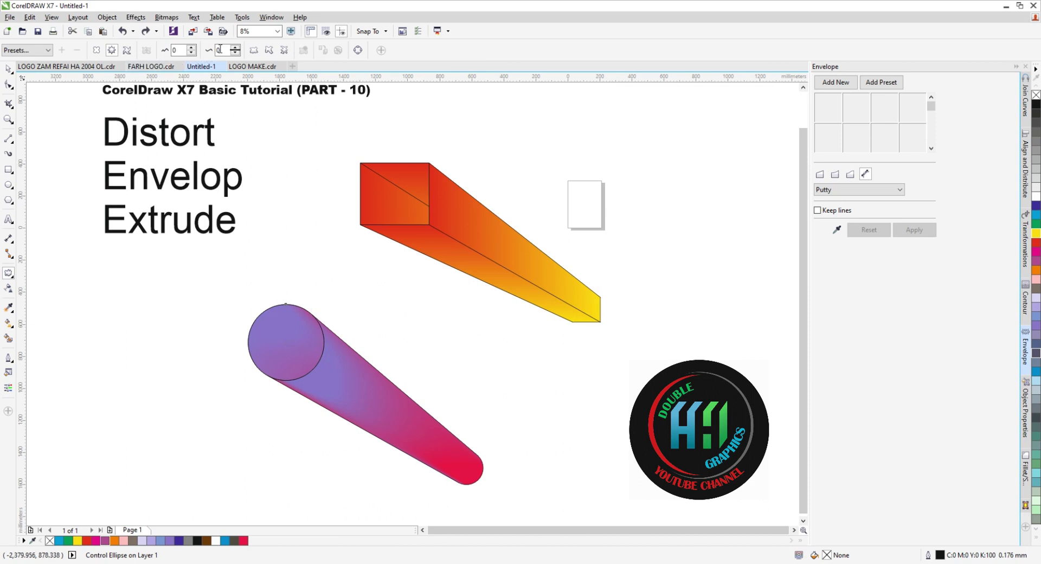
pyautogui.click(191, 47)
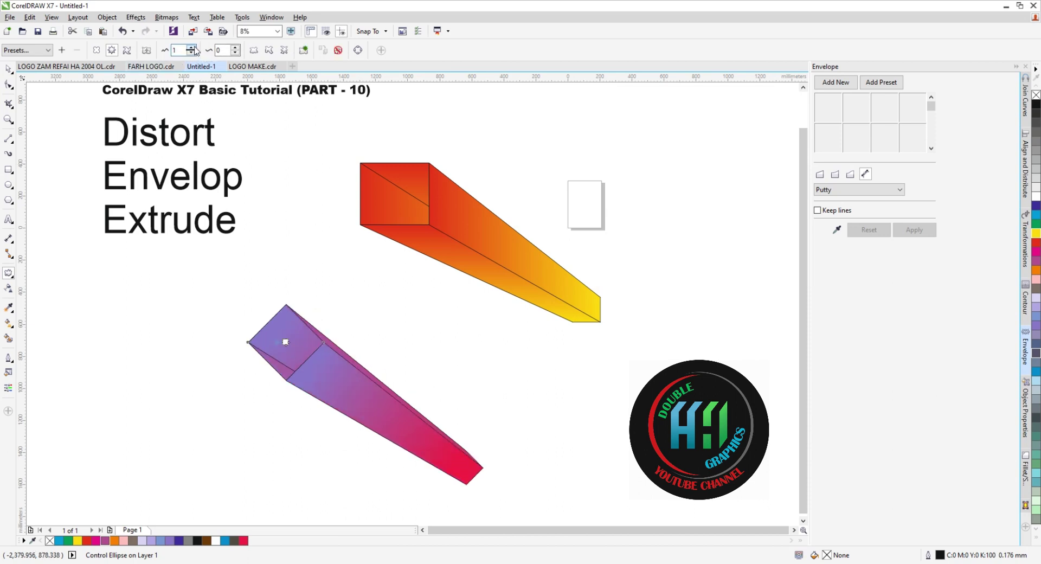
pyautogui.click(192, 53)
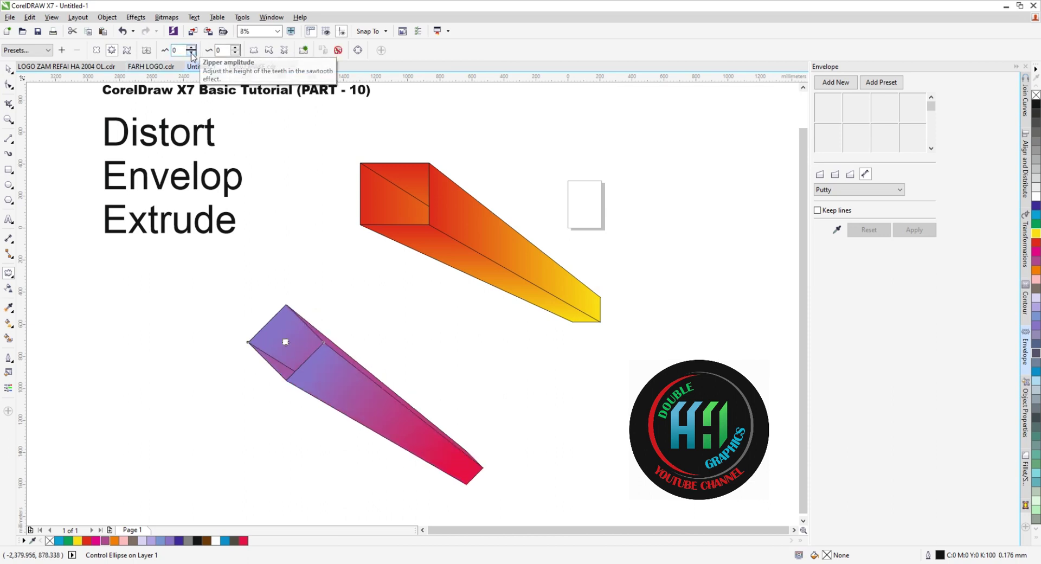
# Raise the zipper frequency of the extruded circle step by step to 5, and reduce it to 2
pyautogui.click(235, 47)
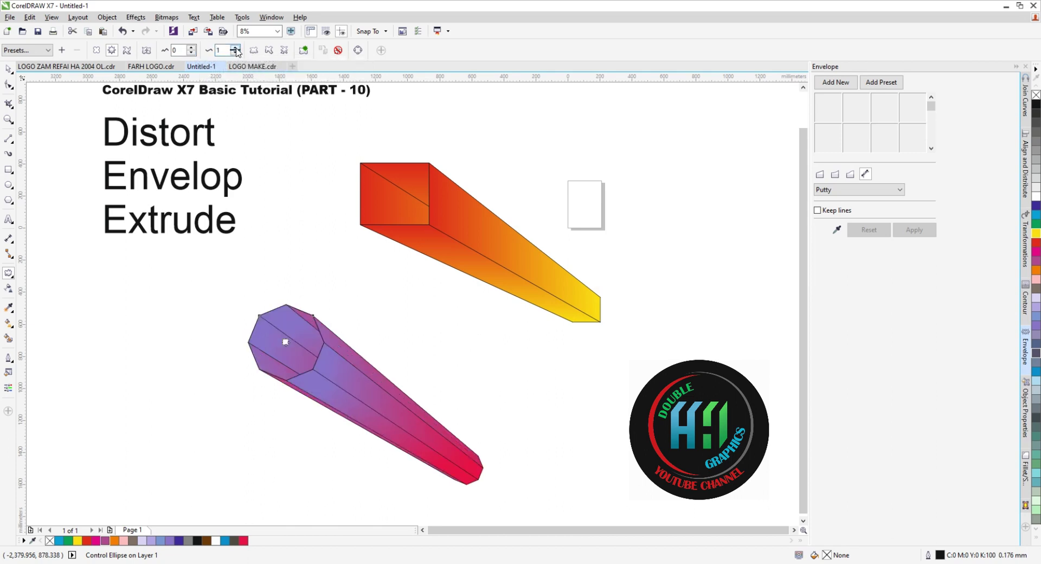
pyautogui.click(236, 47)
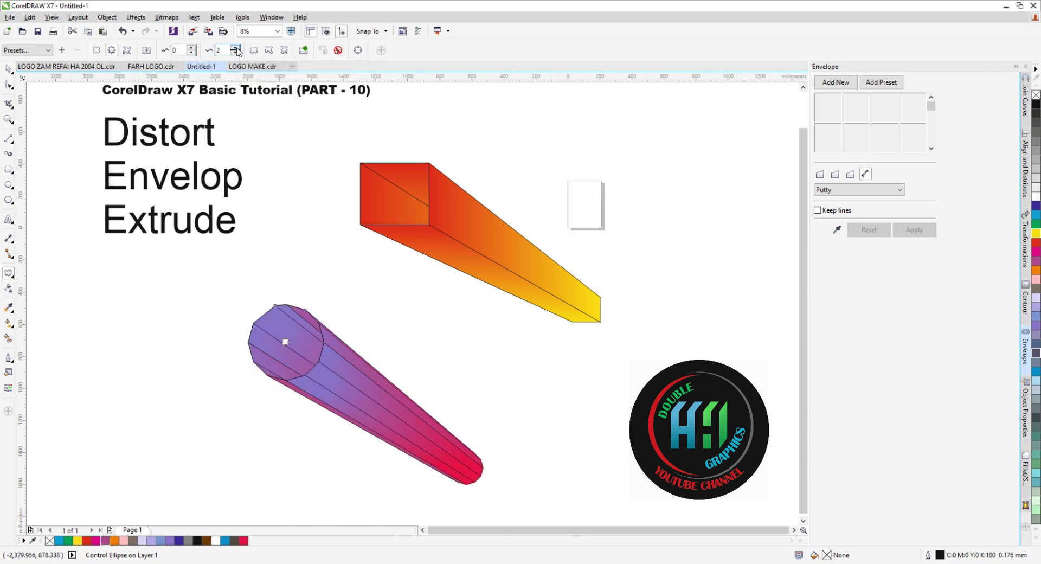
pyautogui.click(237, 48)
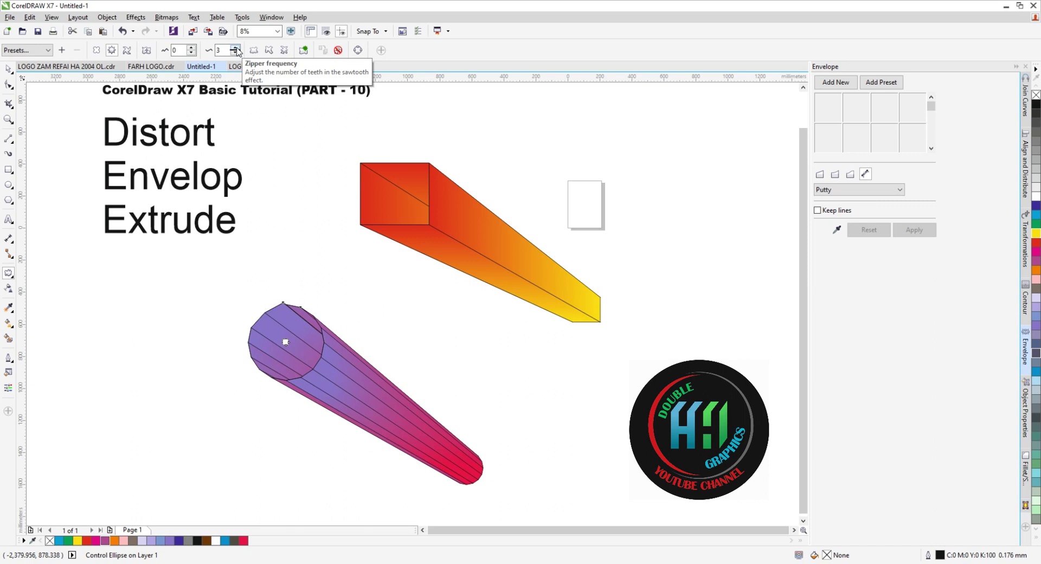
pyautogui.click(235, 48)
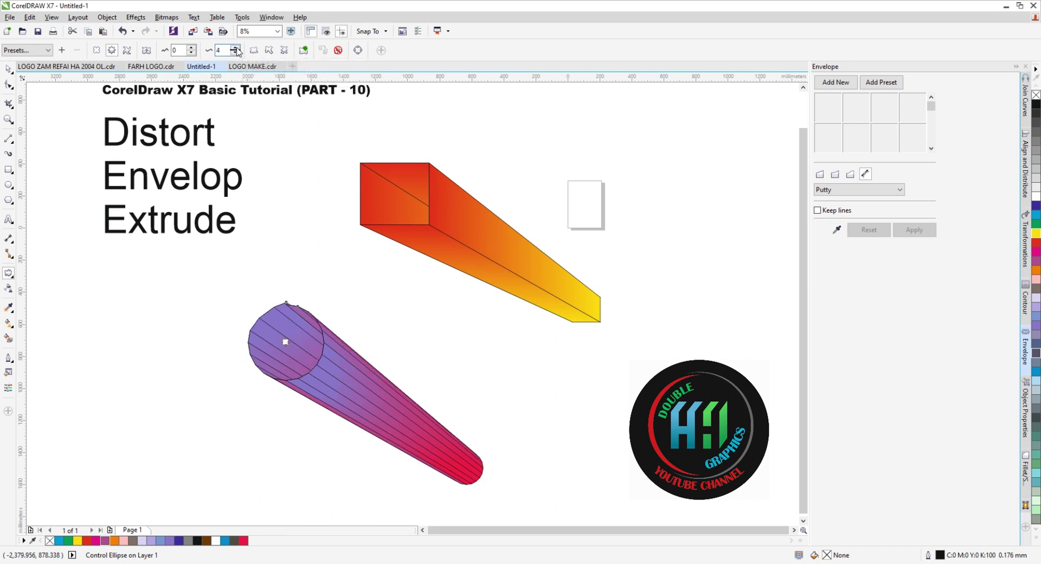
pyautogui.click(236, 47)
pyautogui.click(237, 52)
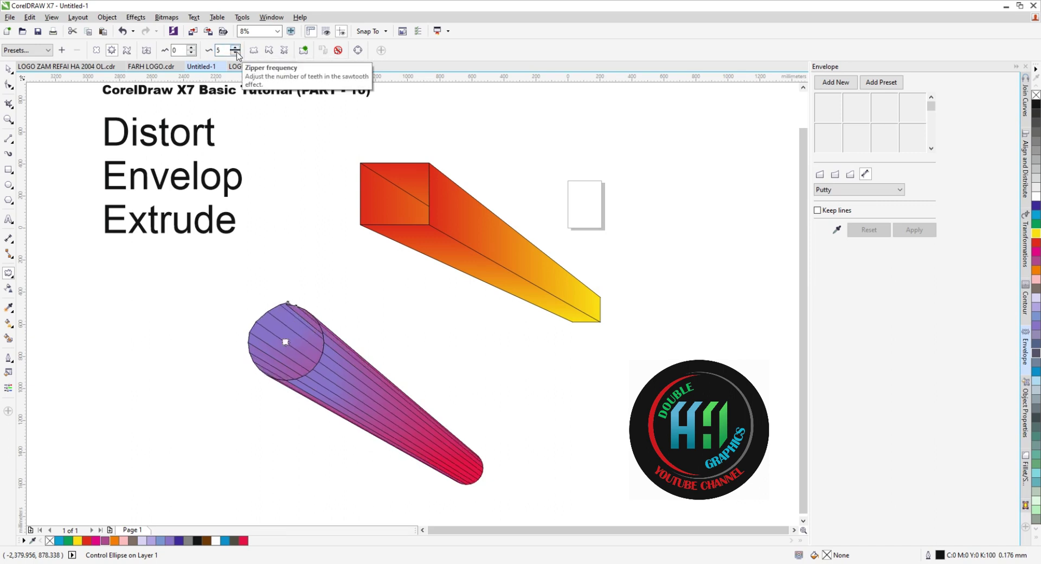
pyautogui.click(237, 52)
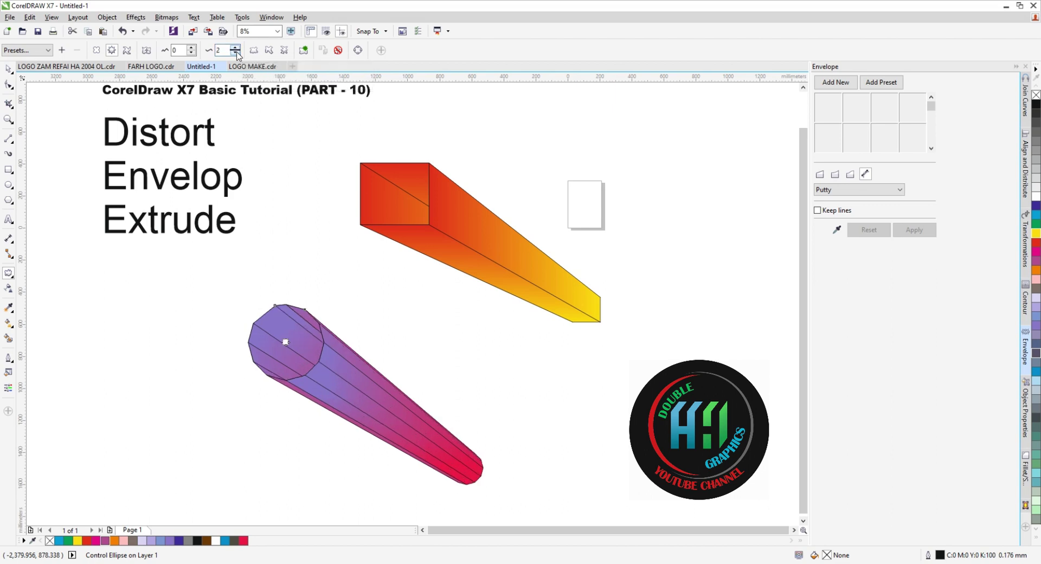
# Apply a zipper distortion with amplitude 0 and frequency 3 to the extruded rectangle's front face, and deselect it
pyautogui.click(410, 208)
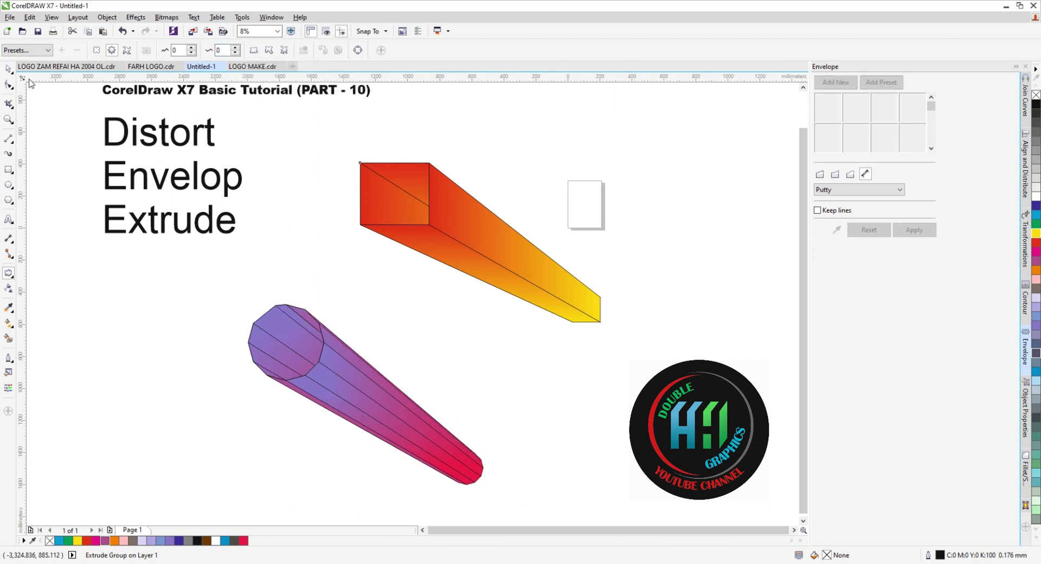
pyautogui.click(9, 69)
pyautogui.moveTo(320, 123); pyautogui.dragTo(449, 258)
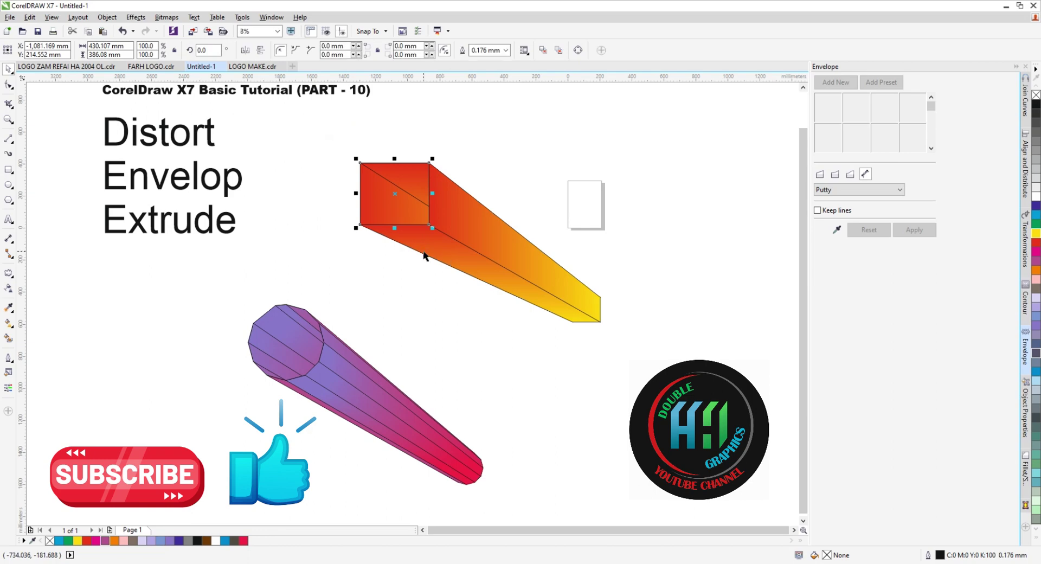
pyautogui.click(8, 272)
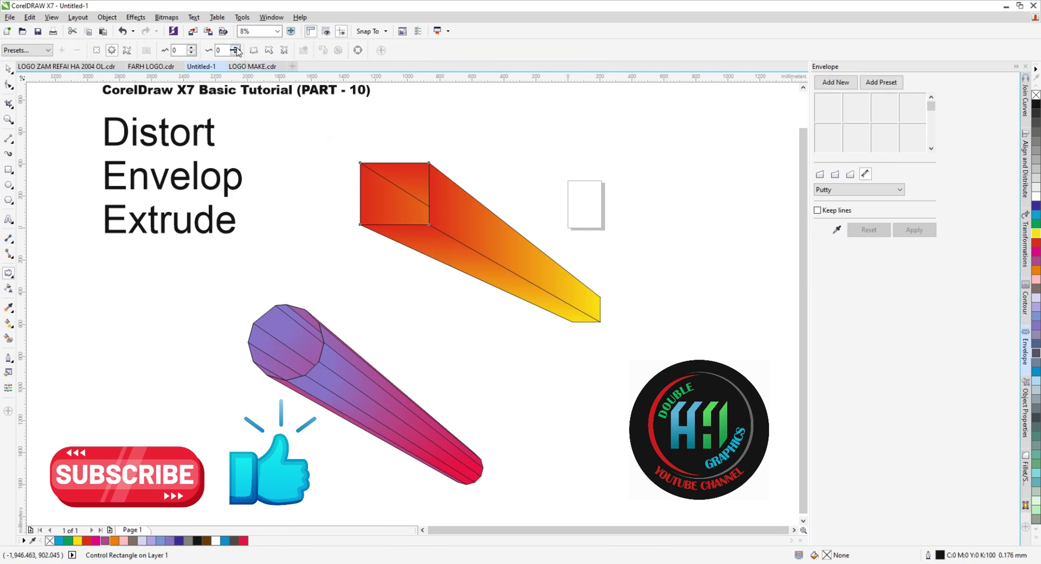
pyautogui.click(236, 49)
pyautogui.click(237, 49)
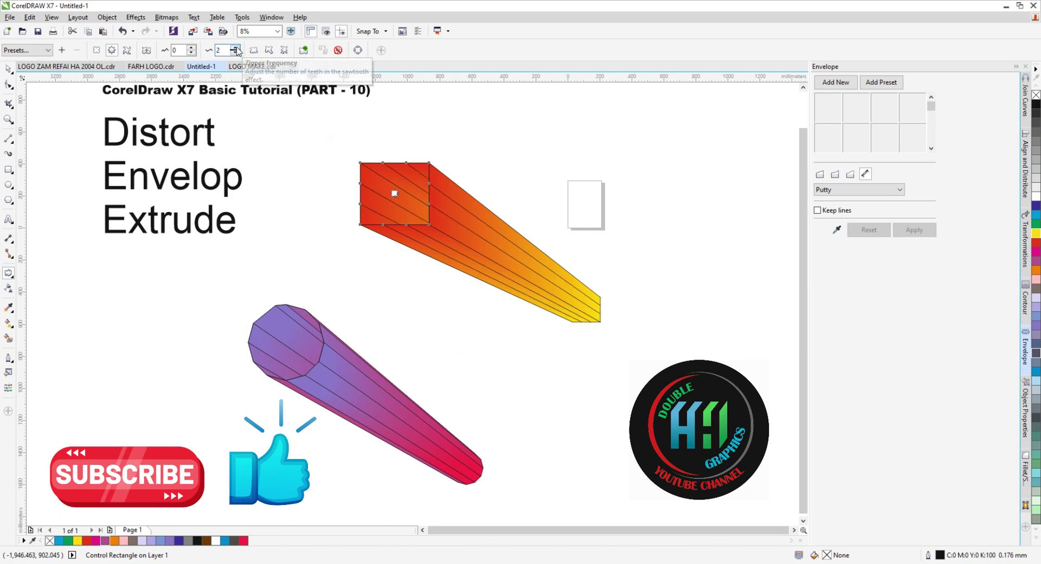
pyautogui.click(236, 48)
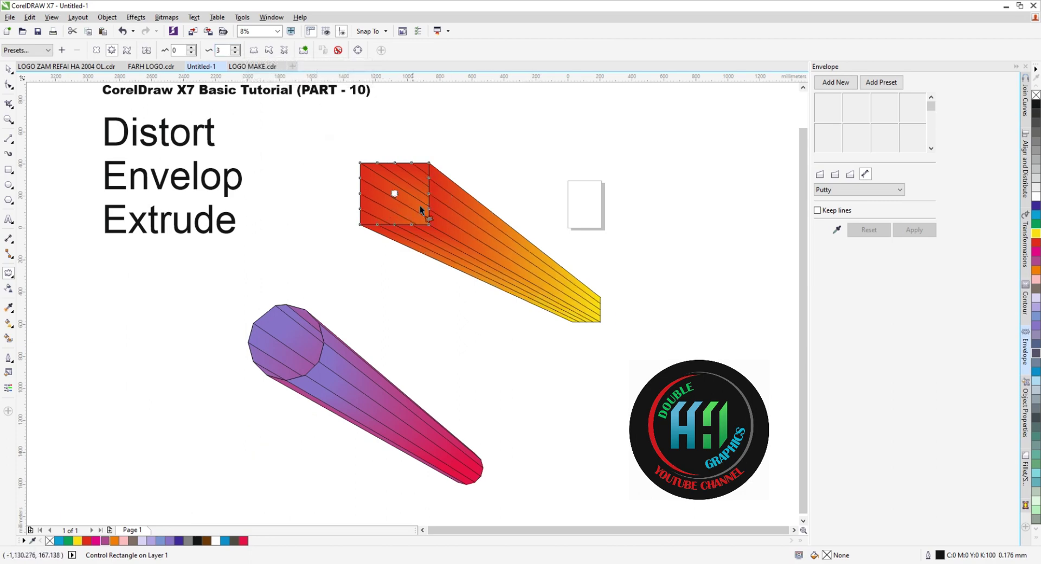
pyautogui.click(9, 69)
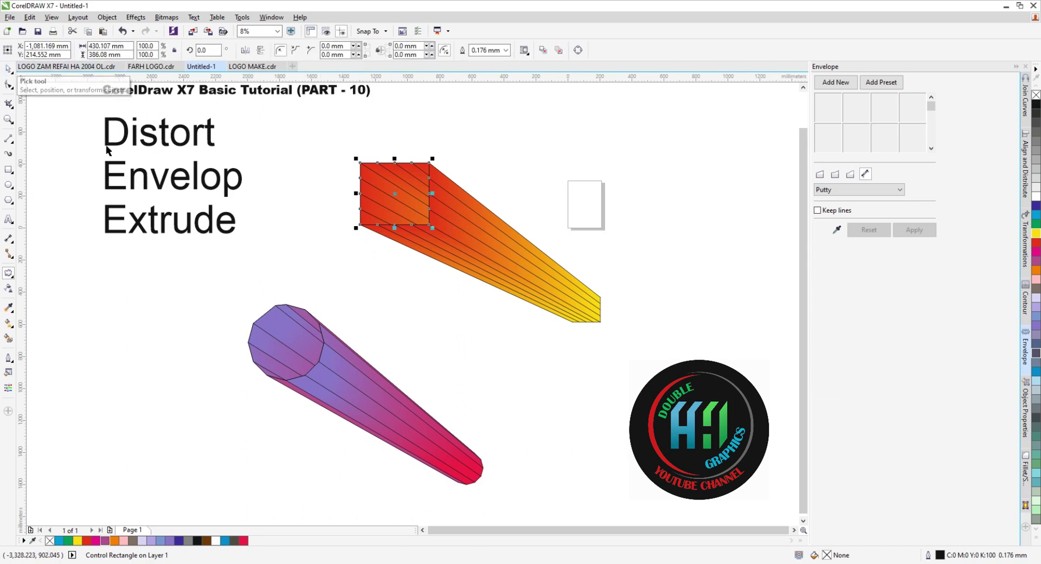
pyautogui.click(320, 256)
pyautogui.scroll(-2, 321, 261)
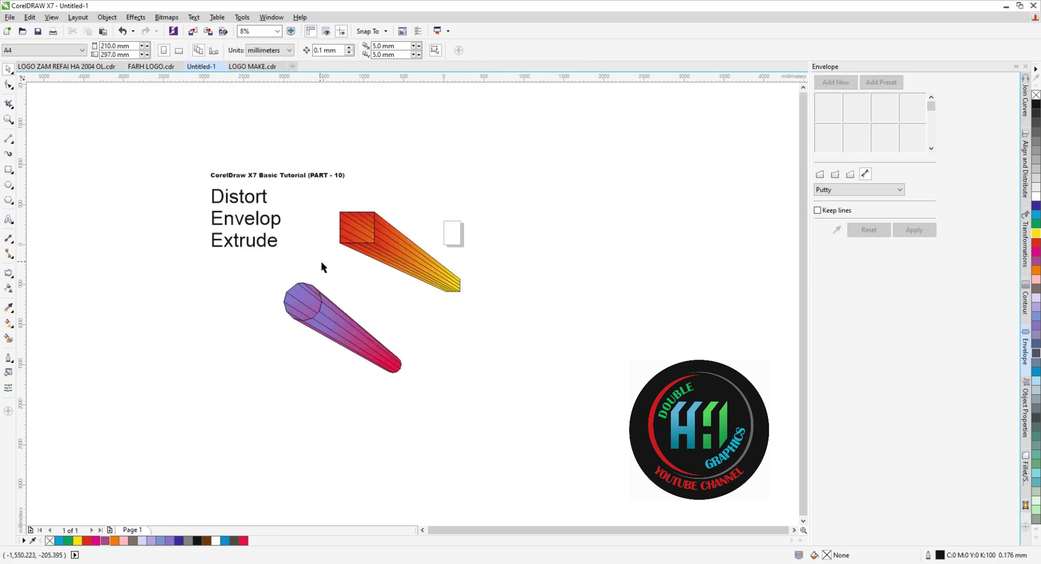
pyautogui.scroll(2, 399, 255)
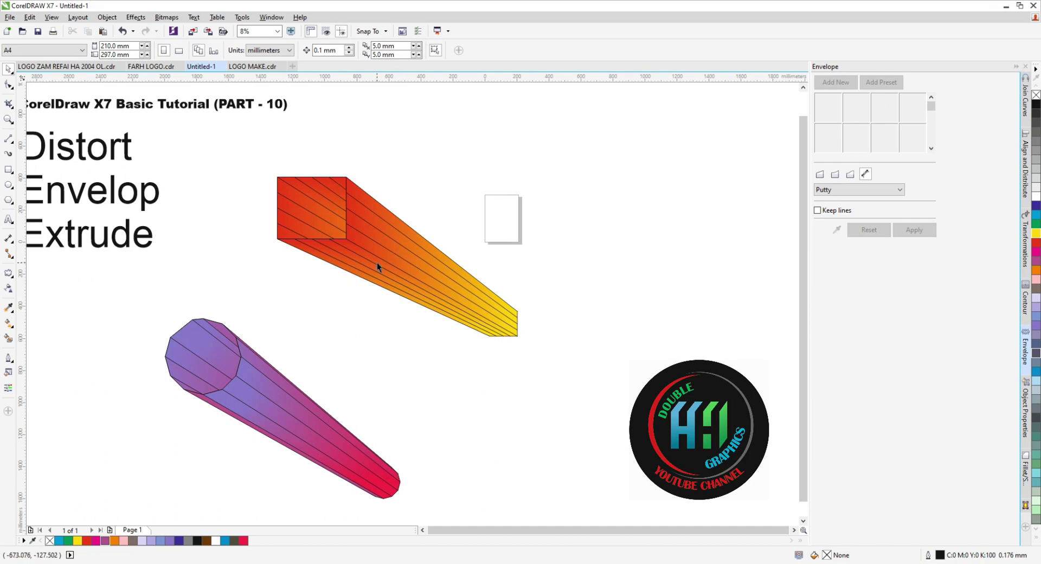
pyautogui.scroll(-2, 376, 262)
pyautogui.scroll(2, 322, 268)
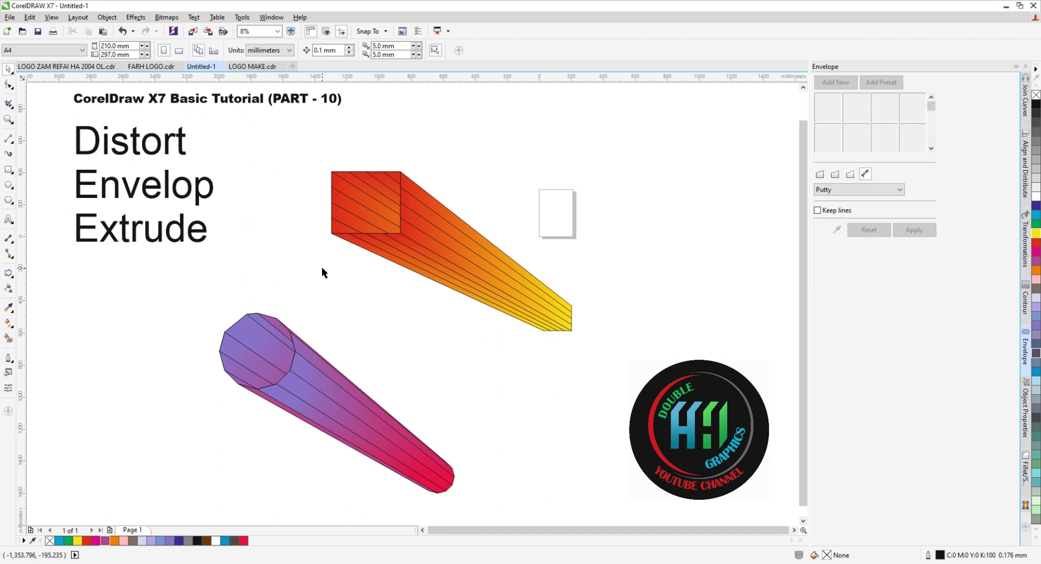
pyautogui.scroll(-2, 271, 210)
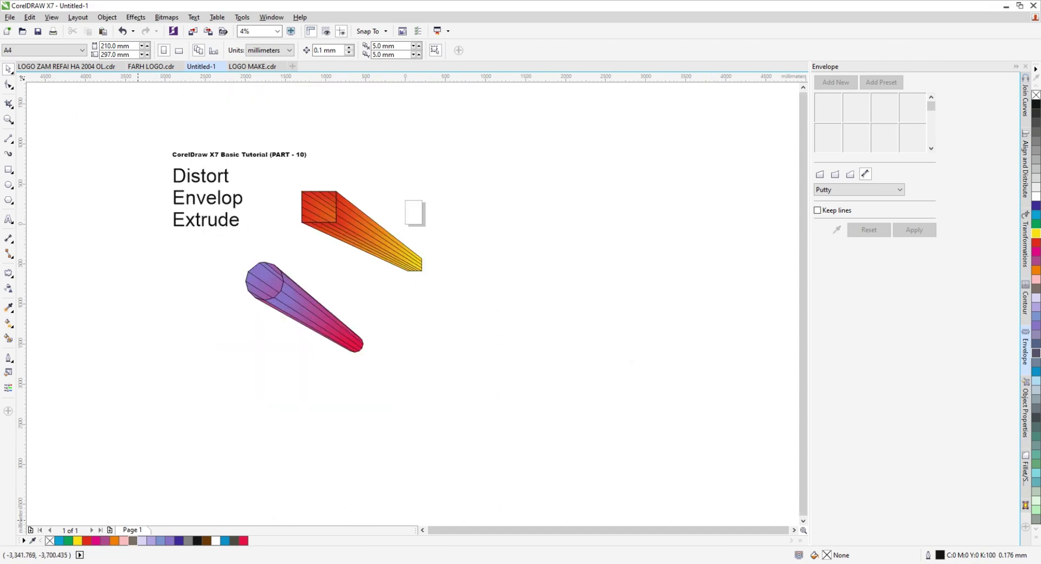